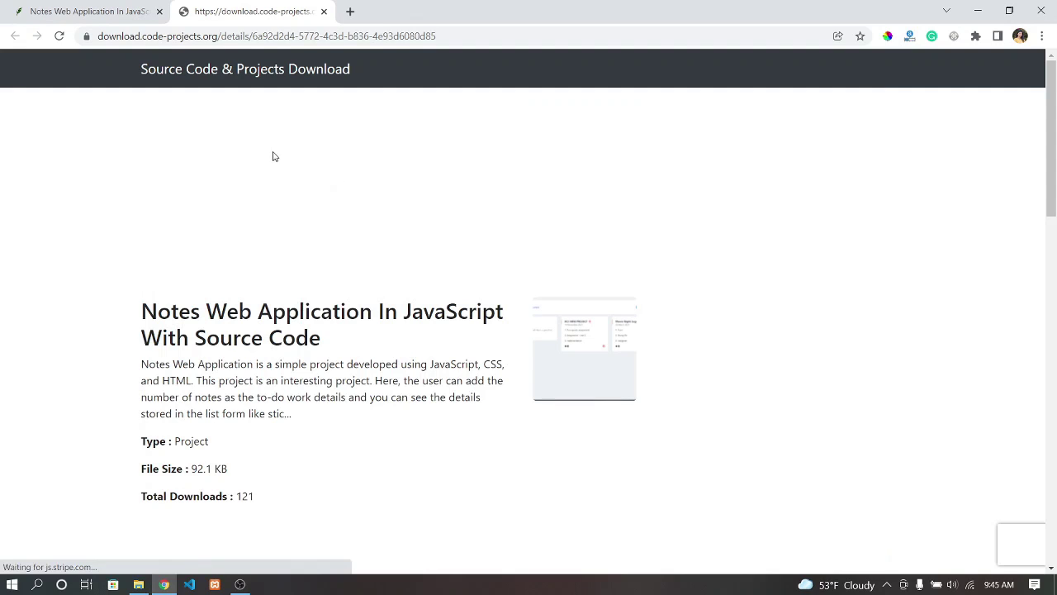
- Download the project as Notes_Web_Application_In_JavaScript_With_Source_Code.zip from code-projects.org
{"action": "scroll", "coordinate": [198, 388], "scroll_direction": "down", "scroll_amount": 3}
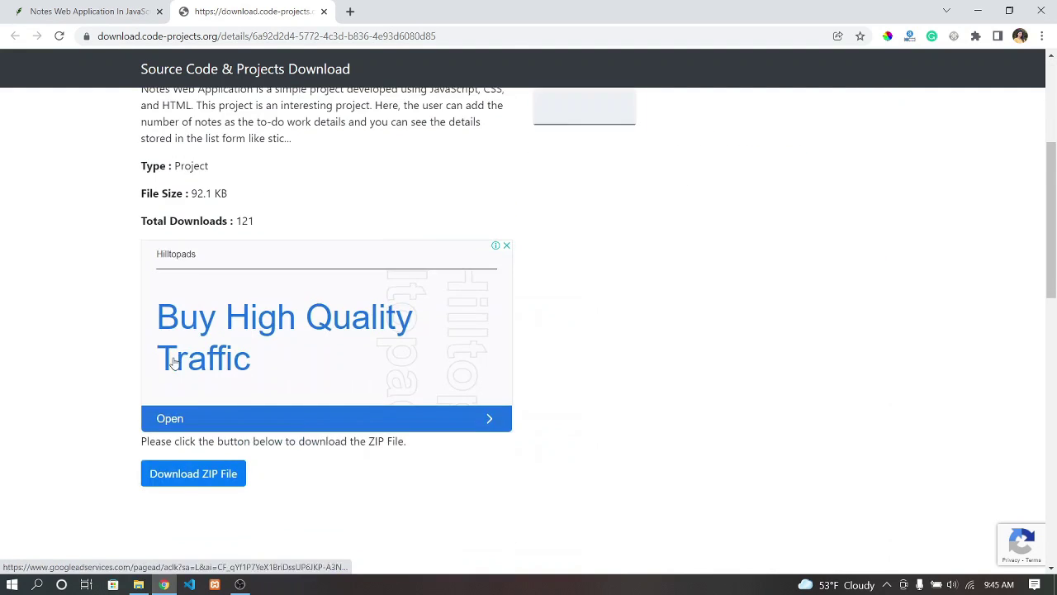
{"action": "left_click", "coordinate": [210, 473]}
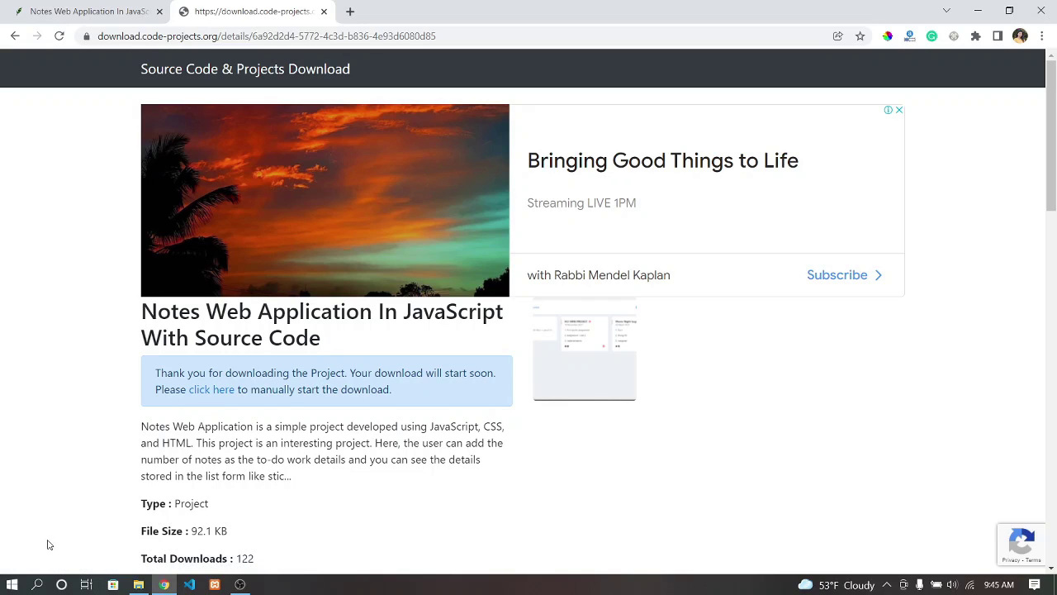
{"action": "left_click", "coordinate": [206, 397]}
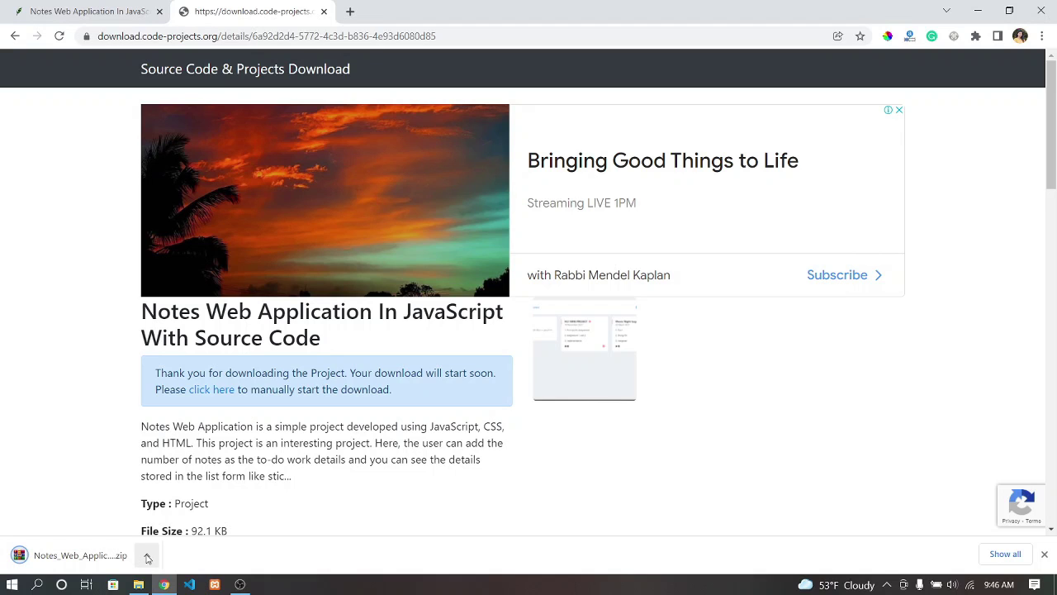
- Extract the project ZIP into Downloads and load the notes-web app's index.html login page in Chrome
{"action": "left_click", "coordinate": [146, 555]}
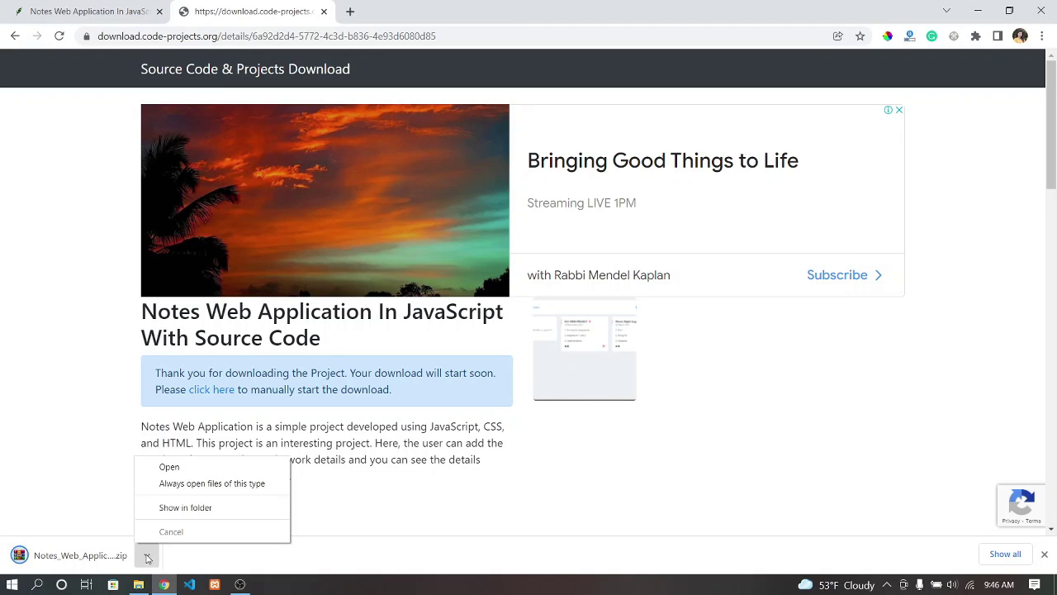
{"action": "left_click", "coordinate": [163, 507]}
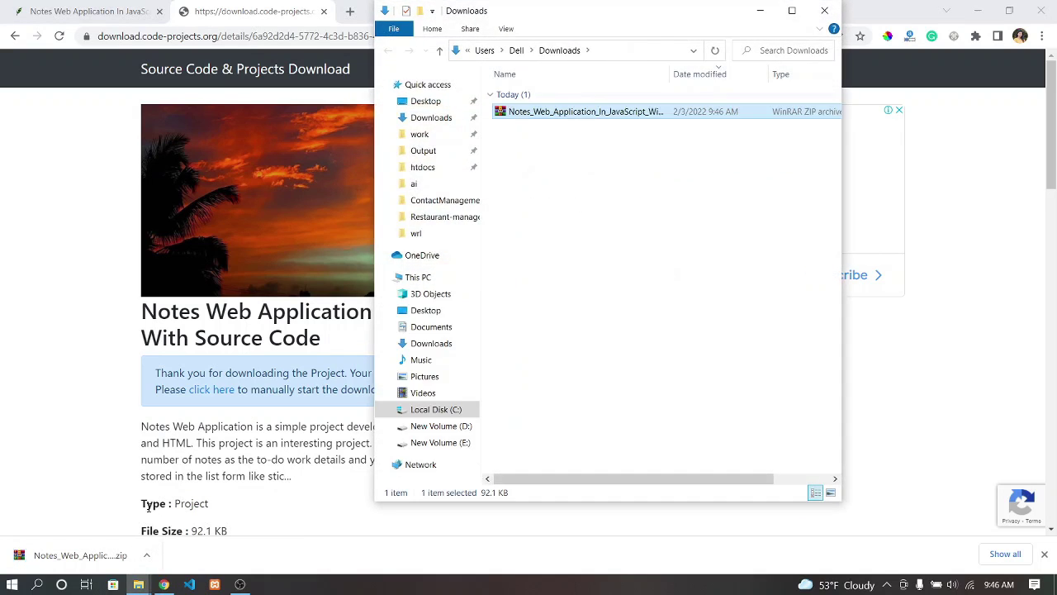
{"action": "right_click", "coordinate": [511, 116]}
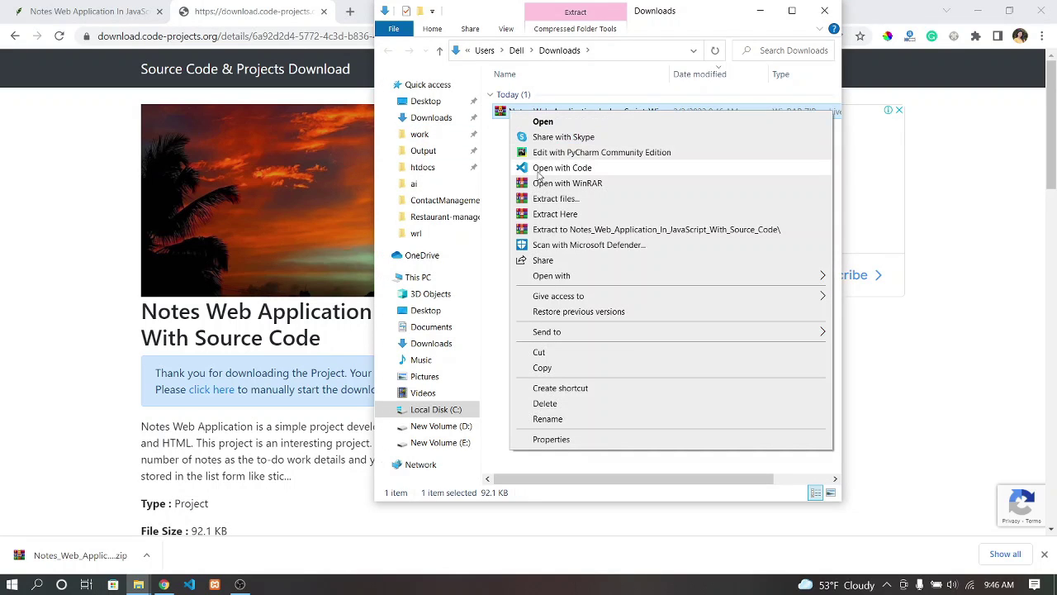
{"action": "left_click", "coordinate": [539, 217]}
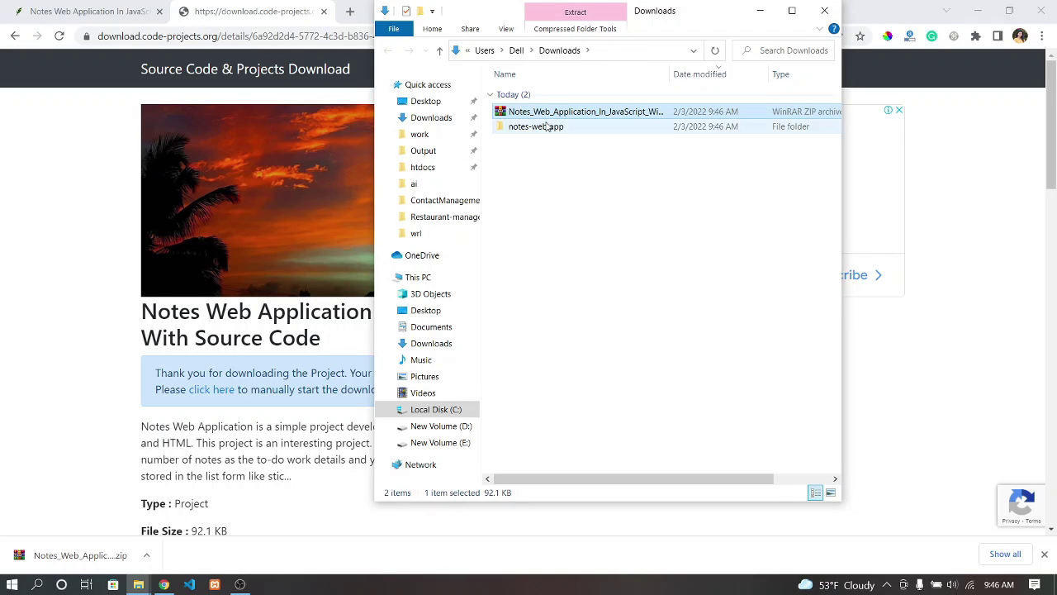
{"action": "double_click", "coordinate": [546, 126]}
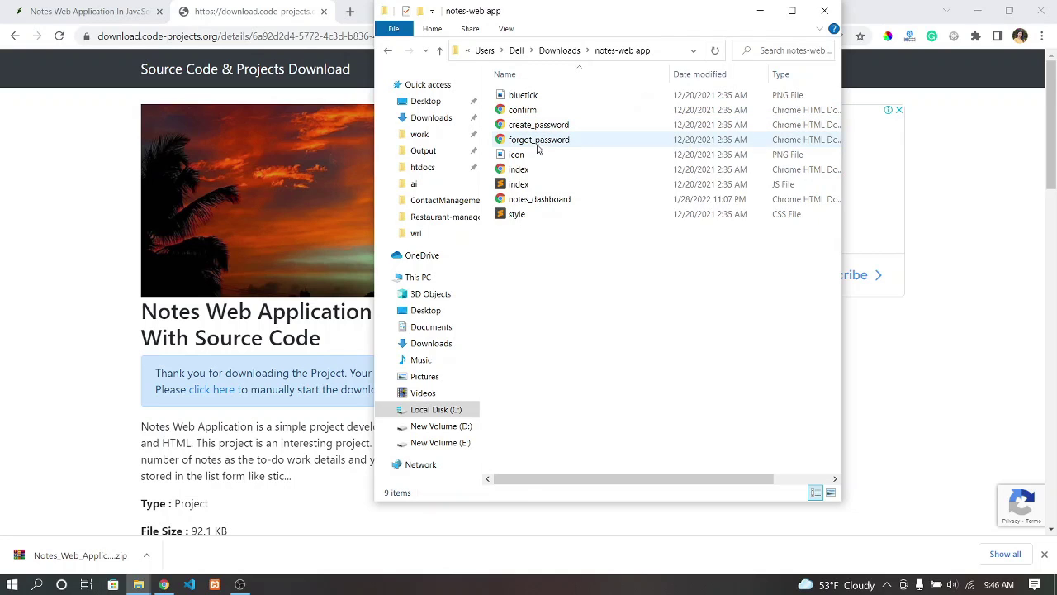
{"action": "double_click", "coordinate": [529, 170]}
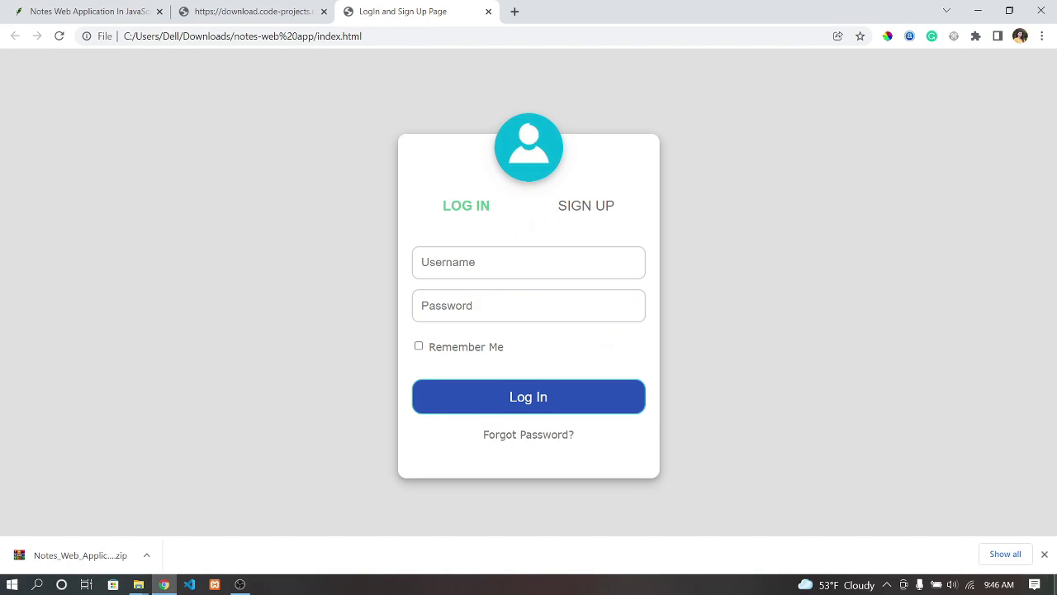
- Log in as the test user, retrying with a password of at least 8 characters
{"action": "left_click", "coordinate": [1044, 554]}
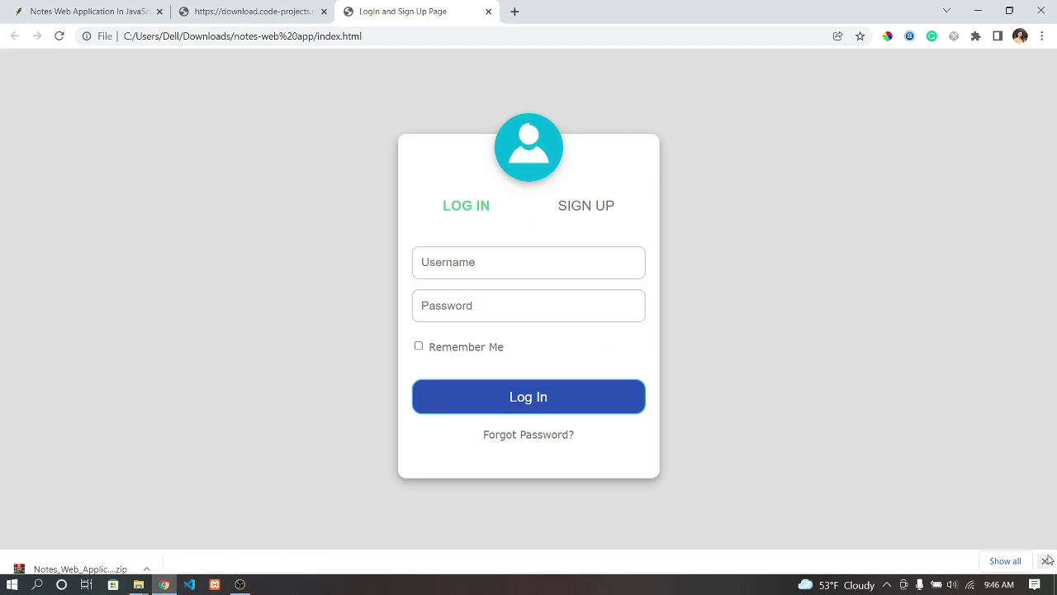
{"action": "left_click", "coordinate": [475, 258]}
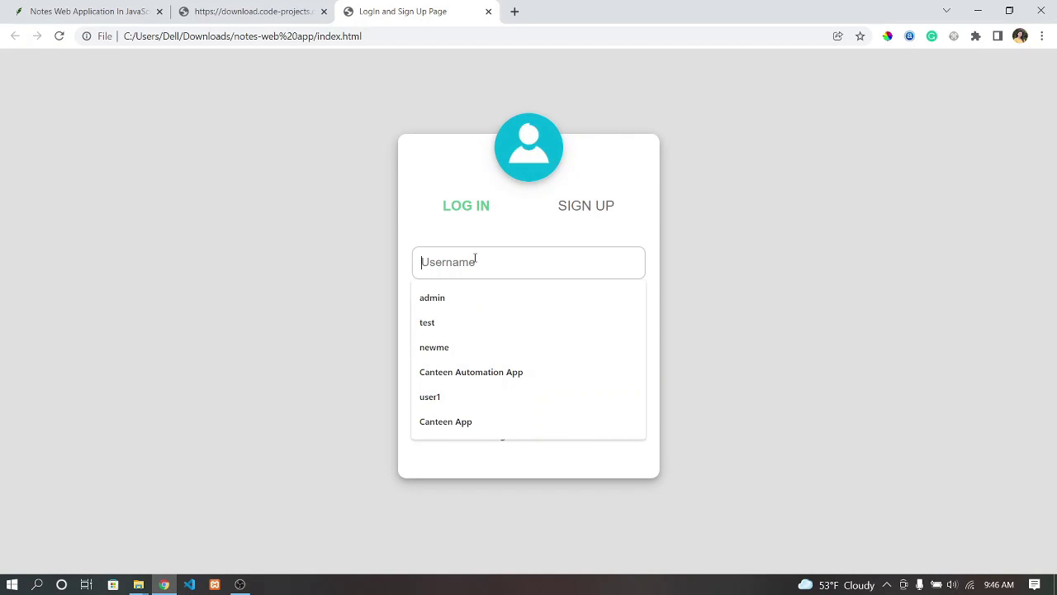
{"action": "type", "text": "test"}
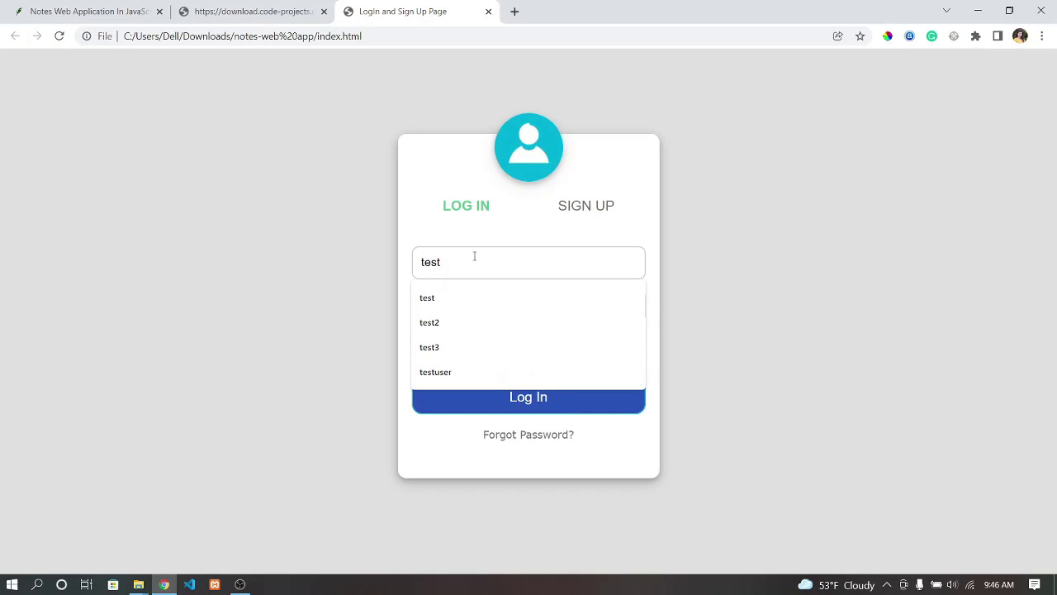
{"action": "left_click", "coordinate": [330, 229]}
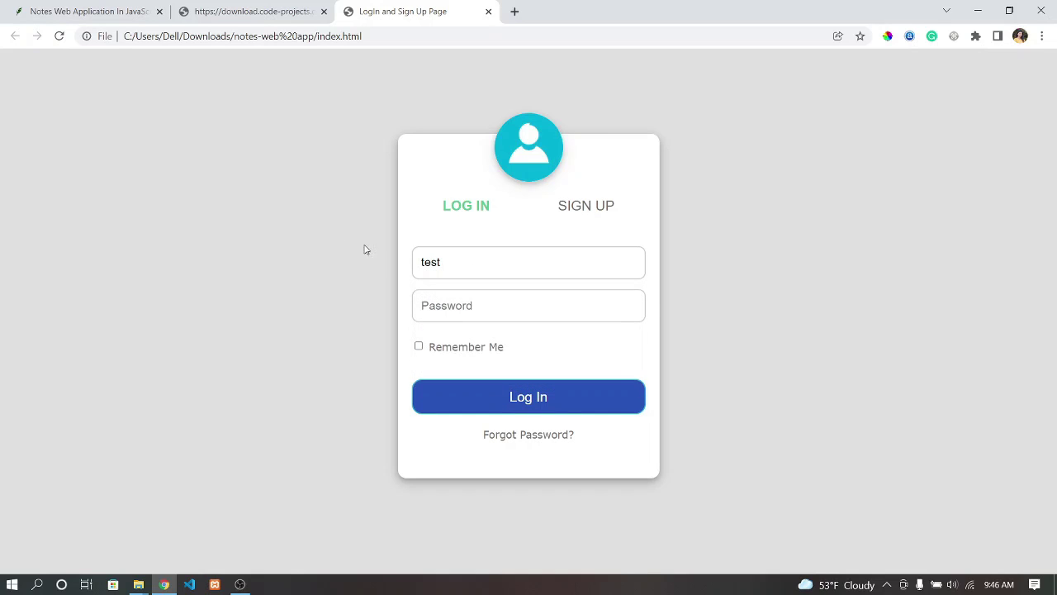
{"action": "left_click", "coordinate": [456, 305]}
{"action": "type", "text": "t"}
{"action": "left_click", "coordinate": [481, 407]}
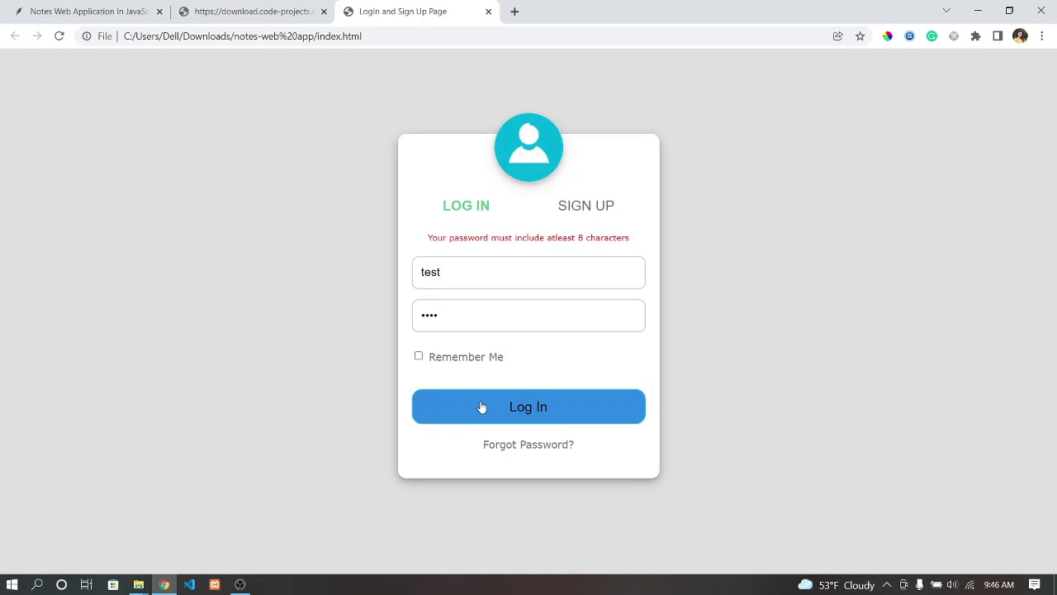
{"action": "left_click", "coordinate": [493, 397]}
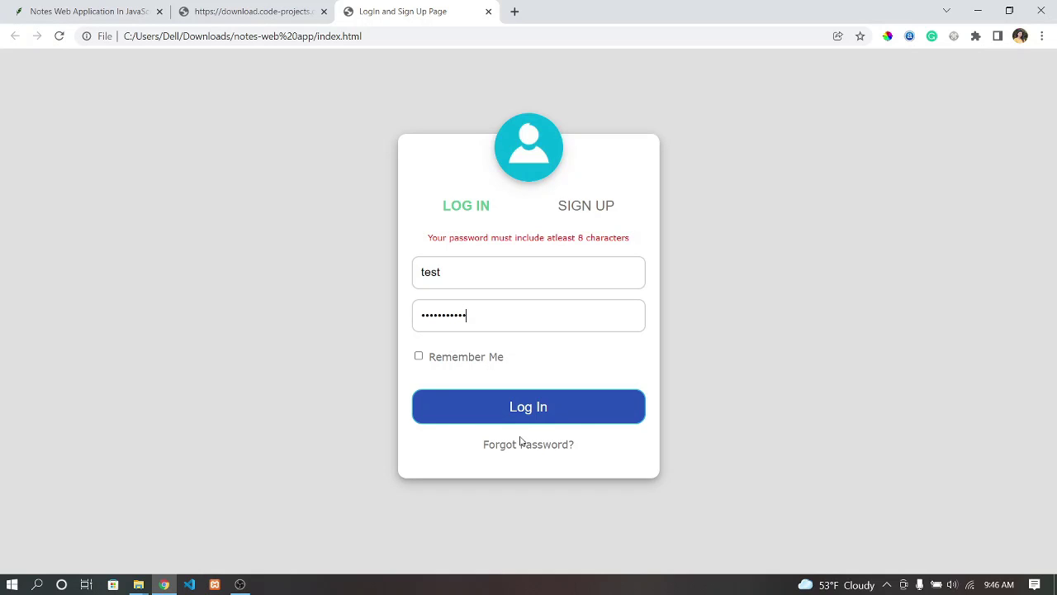
{"action": "left_click", "coordinate": [524, 421]}
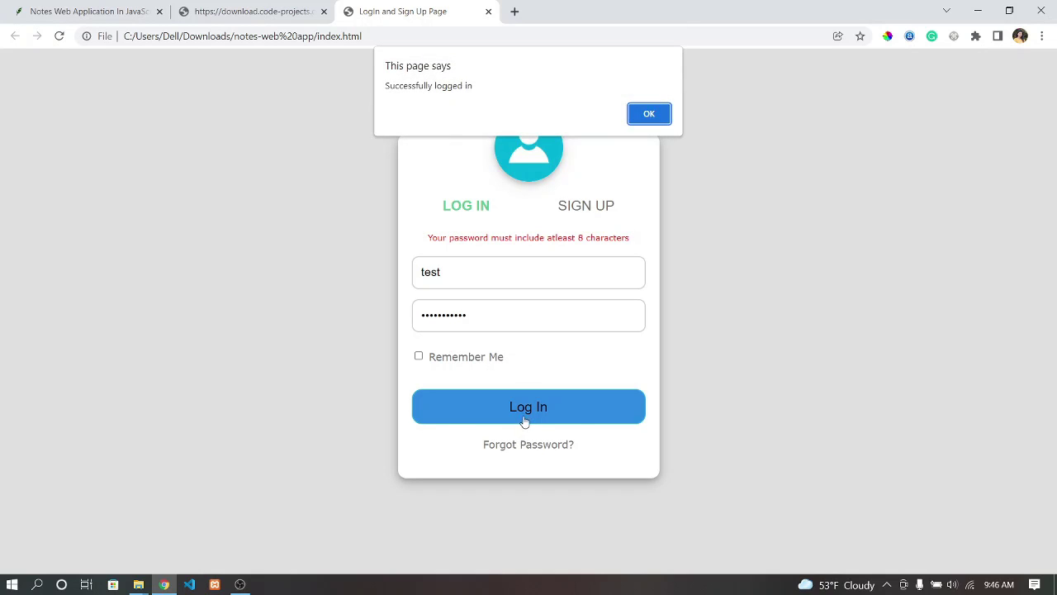
- Dismiss the login confirmation and preview the Important and All Notes filters
{"action": "left_click", "coordinate": [649, 115]}
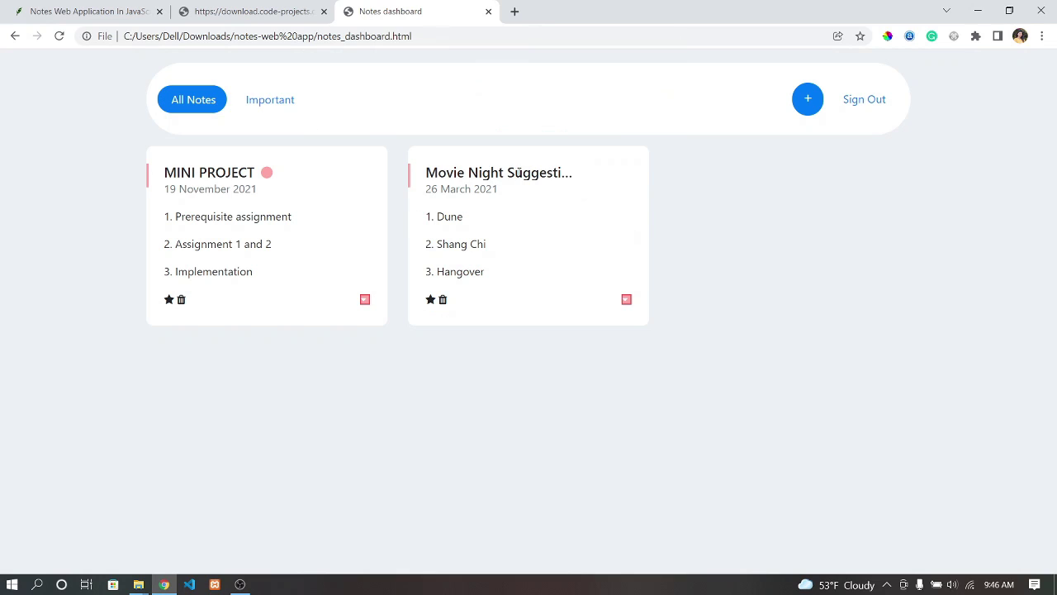
{"action": "left_click", "coordinate": [267, 100]}
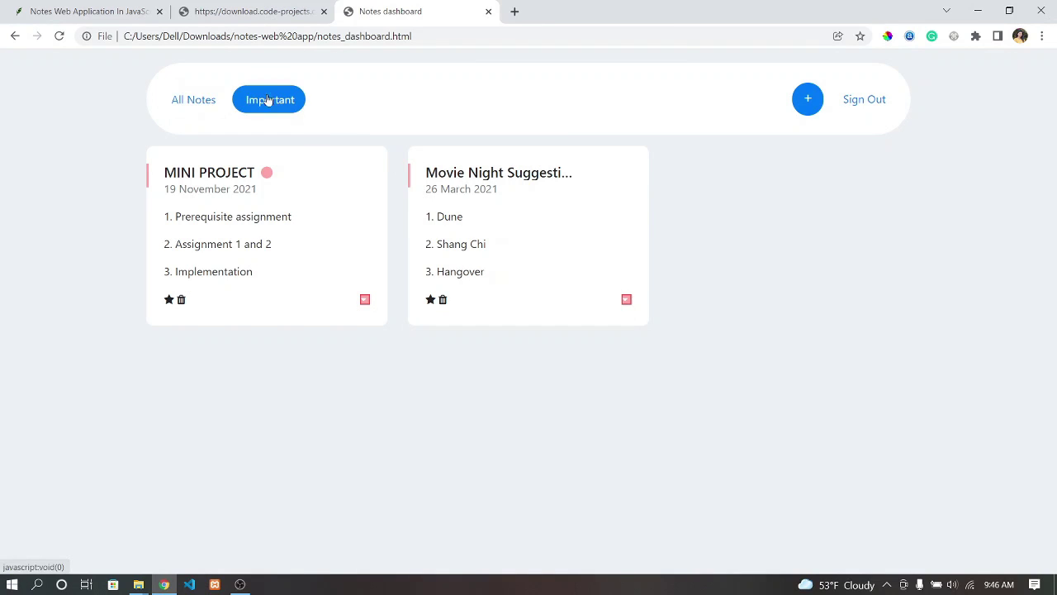
{"action": "left_click", "coordinate": [199, 96]}
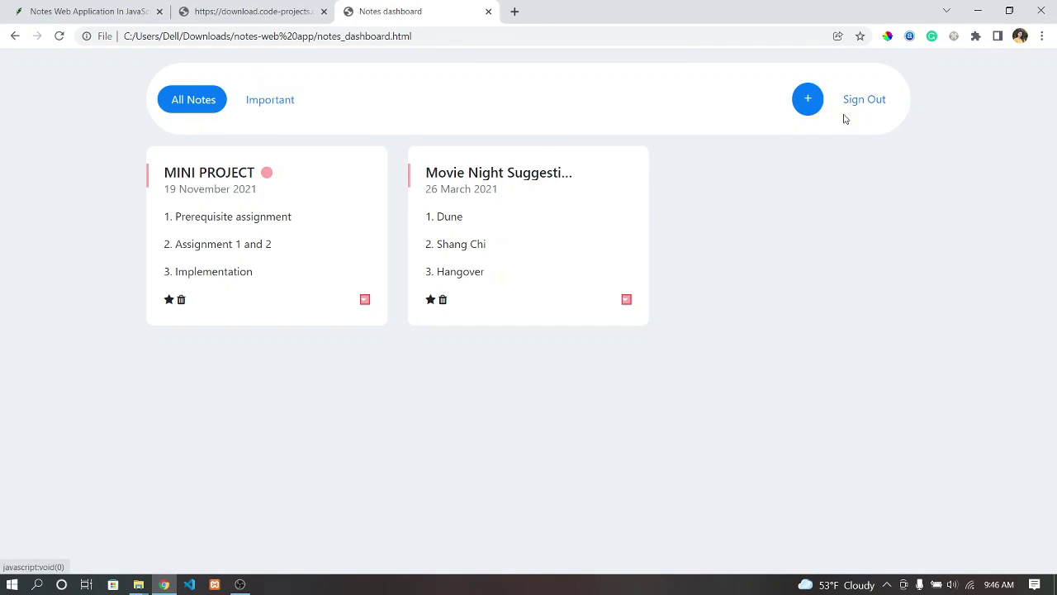
- Add a note 'Test note' with description 'This is for the testing purpose.'
{"action": "left_click", "coordinate": [806, 100]}
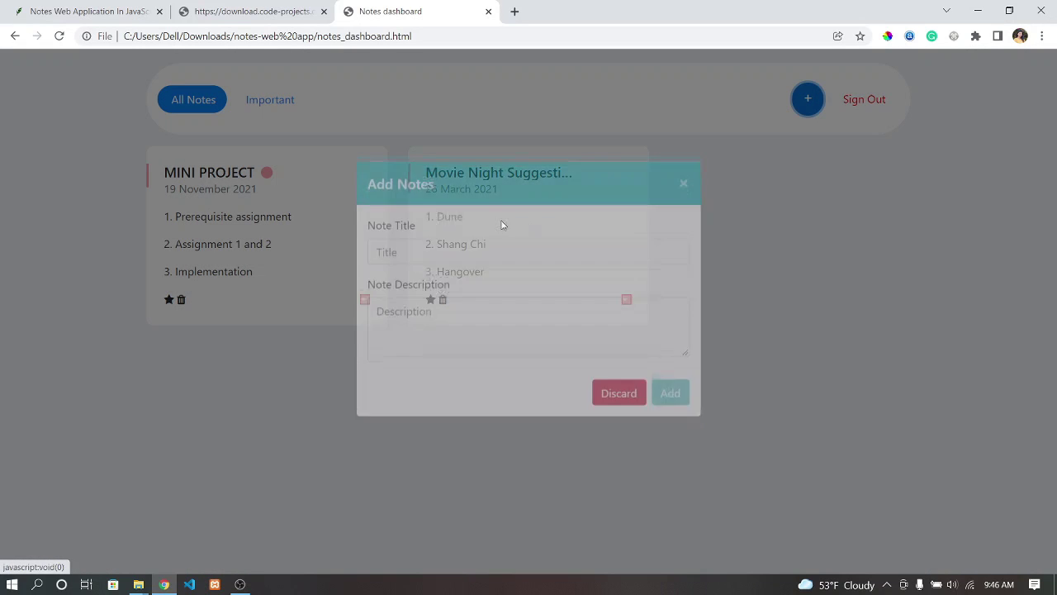
{"action": "left_click", "coordinate": [423, 269]}
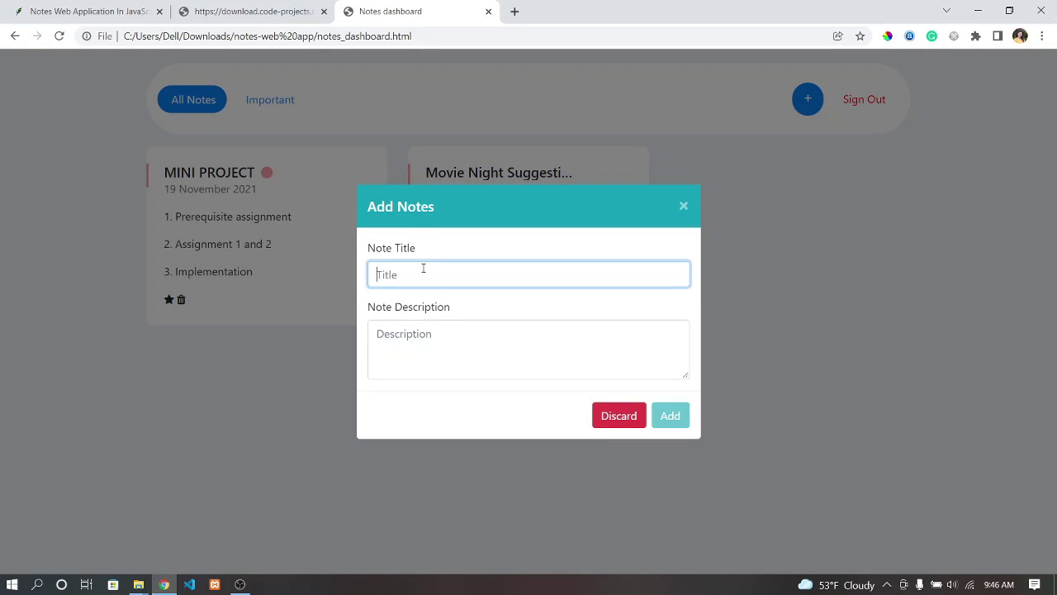
{"action": "type", "text": "Tes"}
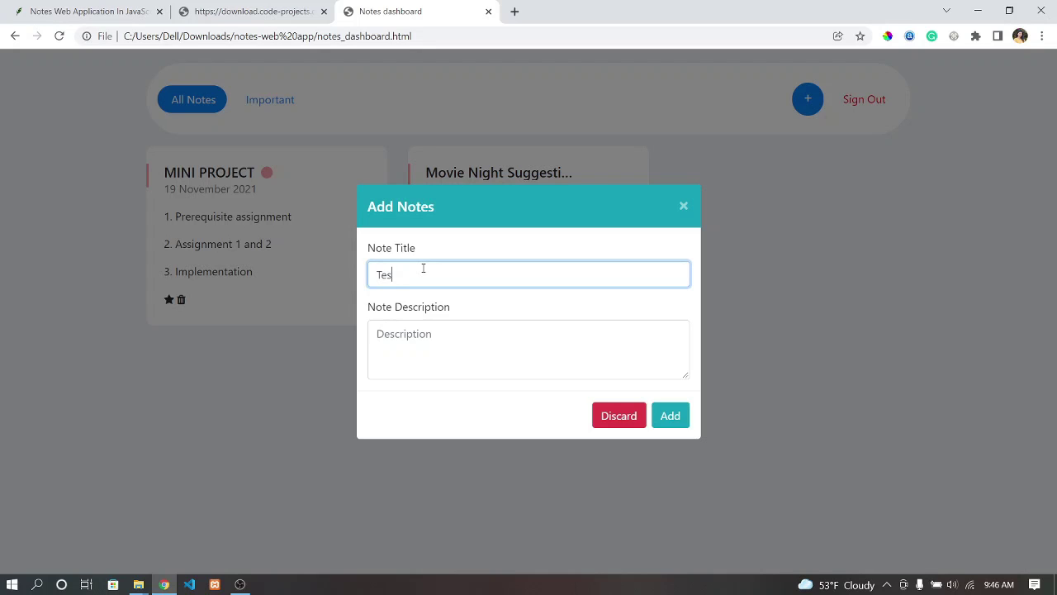
{"action": "type", "text": "t note"}
{"action": "left_click", "coordinate": [402, 323]}
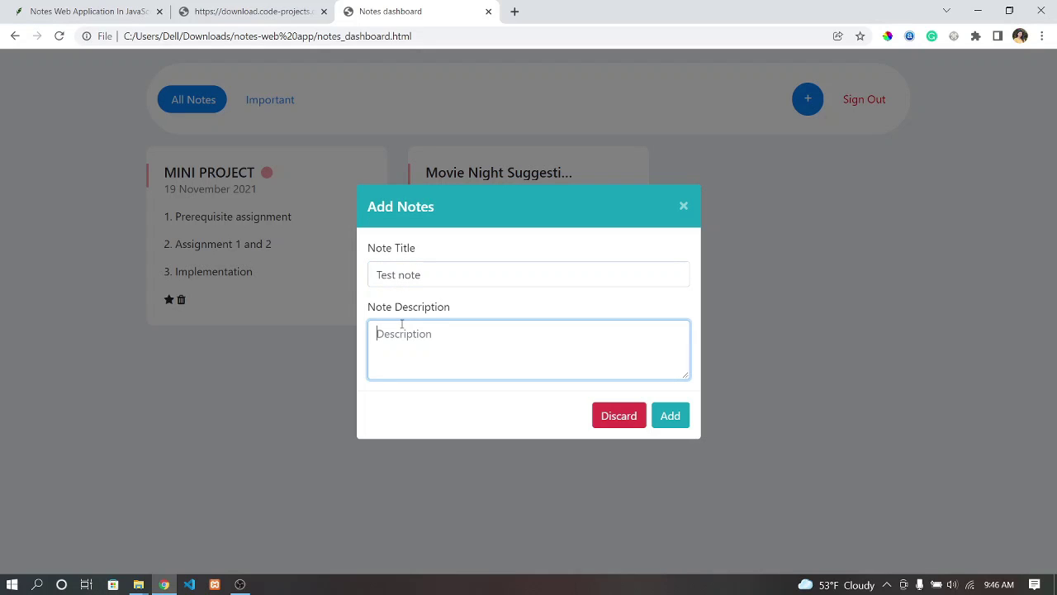
{"action": "type", "text": "T"}
{"action": "type", "text": "his"}
{"action": "type", "text": " if"}
{"action": "type", "text": " for"}
{"action": "type", "text": "s"}
{"action": "key", "text": "BackSpace"}
{"action": "key", "text": "BackSpace"}
{"action": "type", "text": "s for th"}
{"action": "type", "text": "e tet"}
{"action": "type", "text": "t"}
{"action": "type", "text": "ing "}
{"action": "type", "text": "p"}
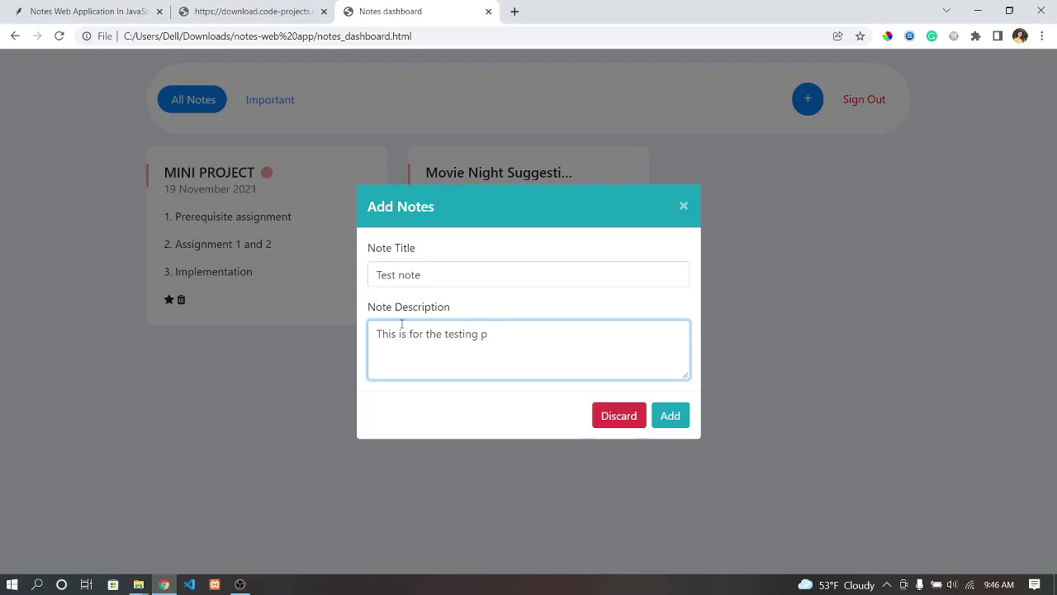
{"action": "type", "text": "urpose."}
{"action": "left_click", "coordinate": [670, 420]}
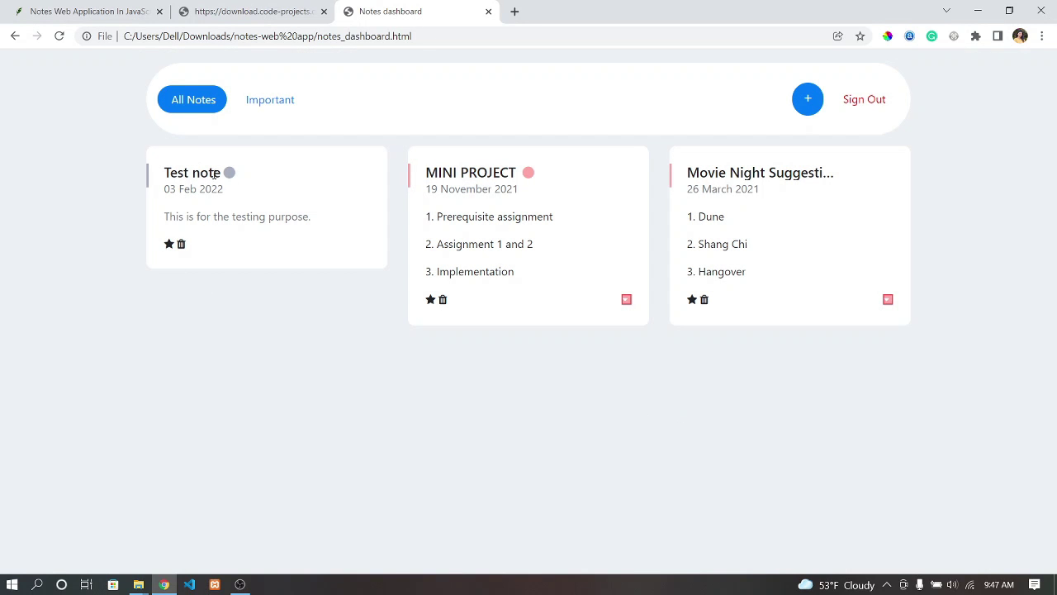
- Clear the Important label from the MINI PROJECT note via its label dropdown
{"action": "left_click", "coordinate": [269, 97]}
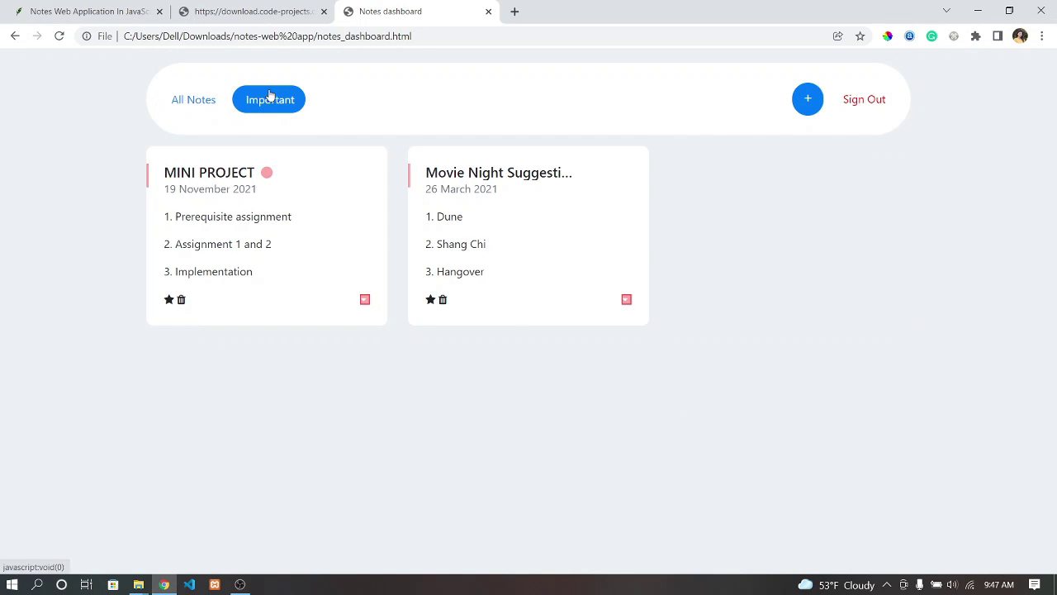
{"action": "left_click", "coordinate": [198, 105]}
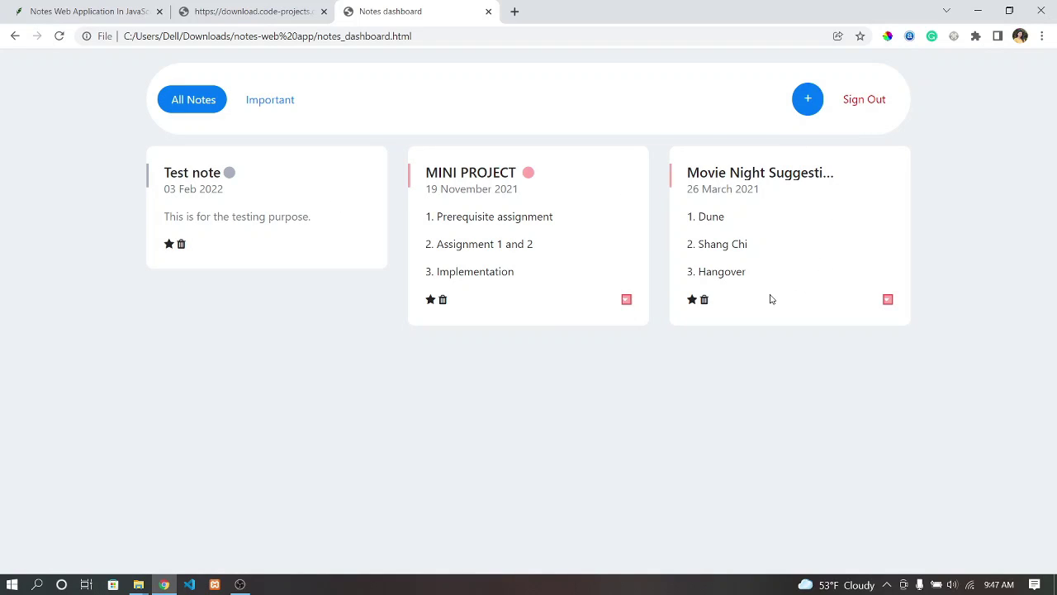
{"action": "left_click", "coordinate": [627, 305]}
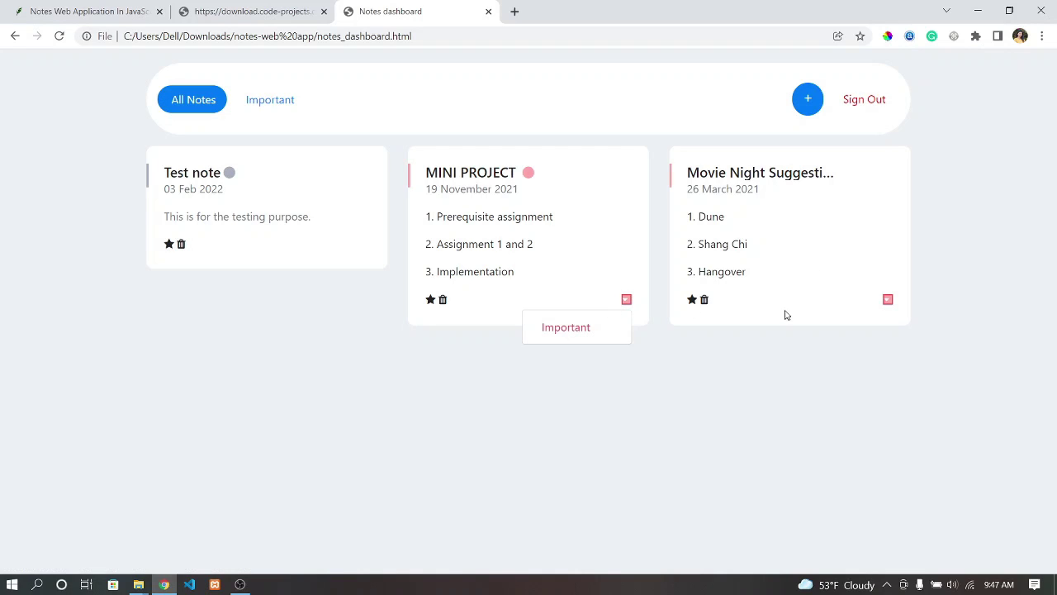
{"action": "left_click", "coordinate": [887, 303]}
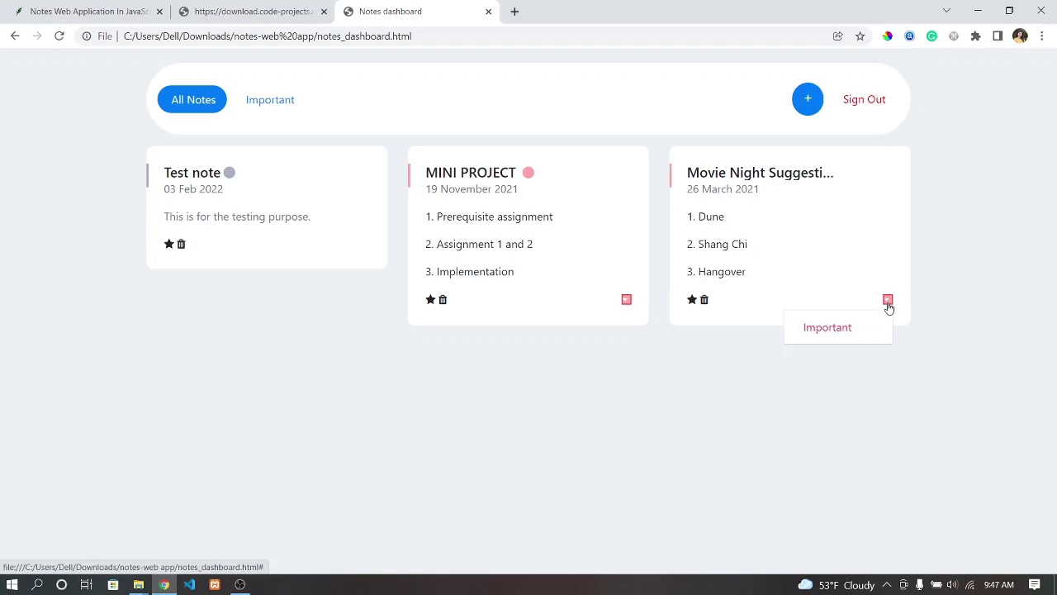
{"action": "left_click", "coordinate": [626, 303]}
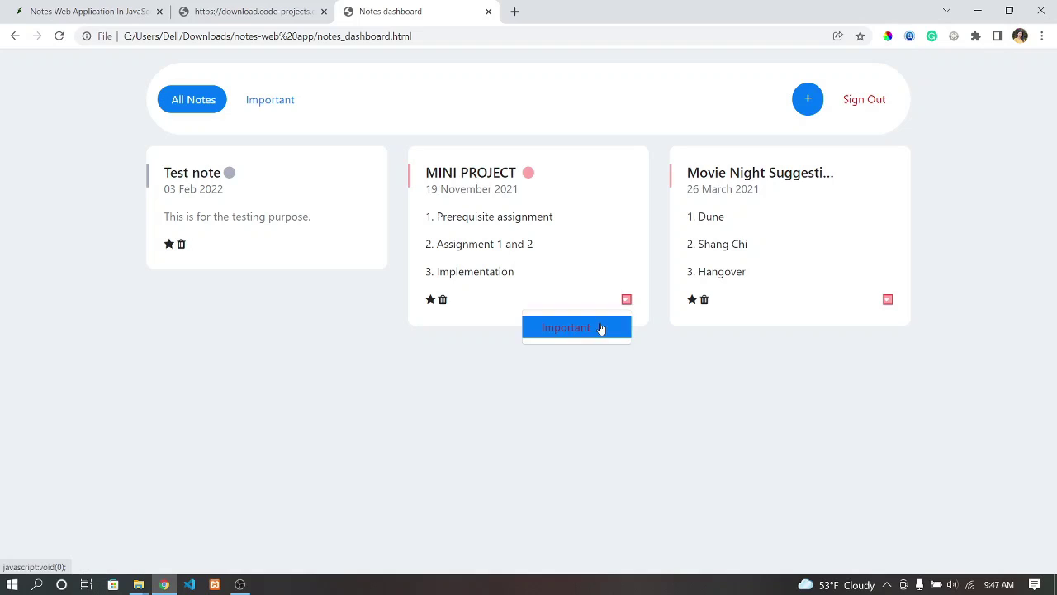
{"action": "left_click", "coordinate": [602, 328]}
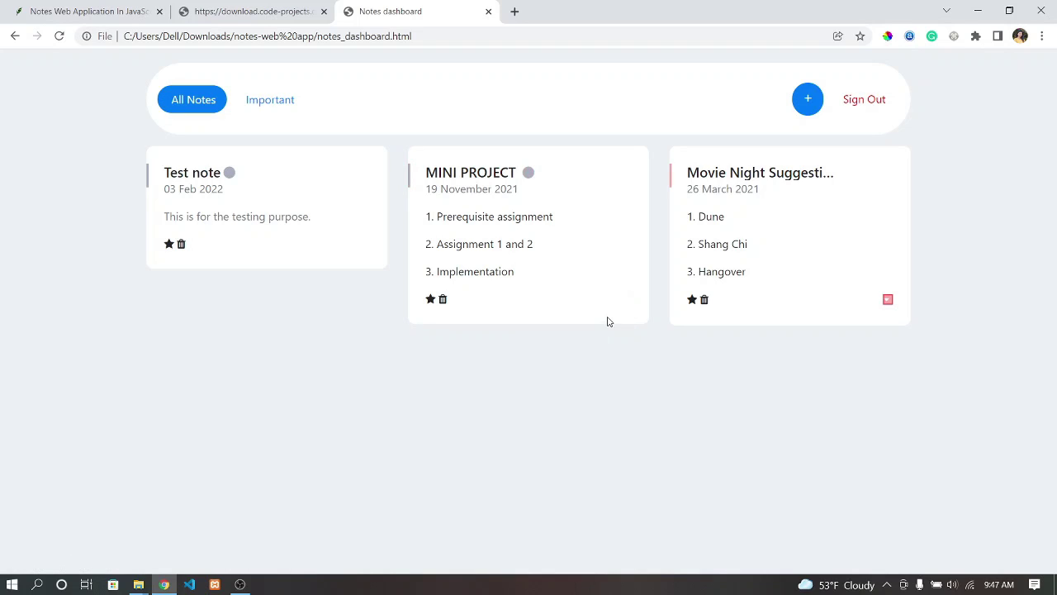
- Check the Important notes list, then star the Movie Night Suggestions note
{"action": "left_click", "coordinate": [272, 100]}
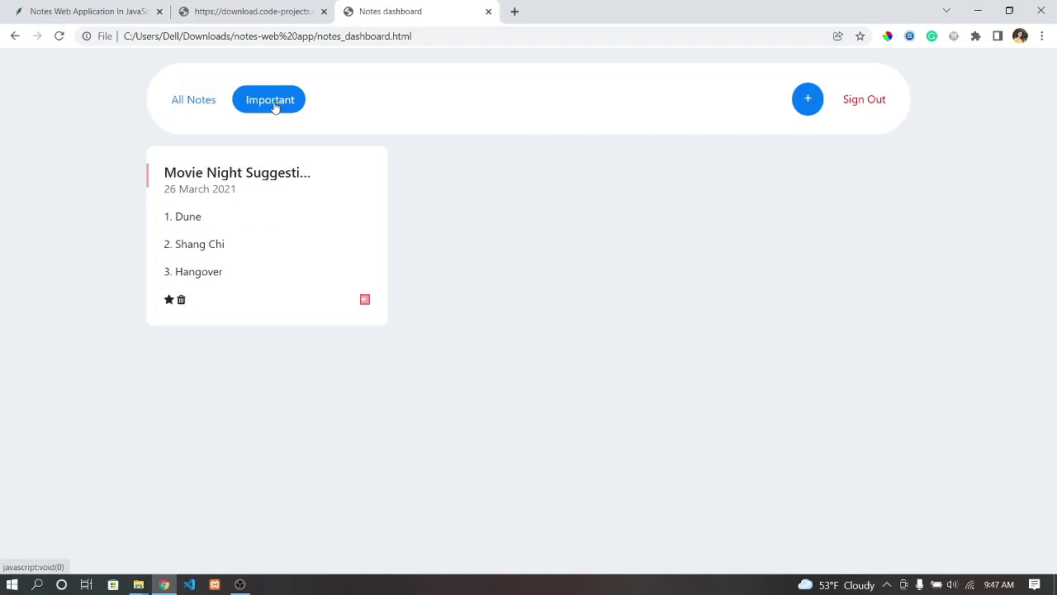
{"action": "left_click", "coordinate": [189, 99]}
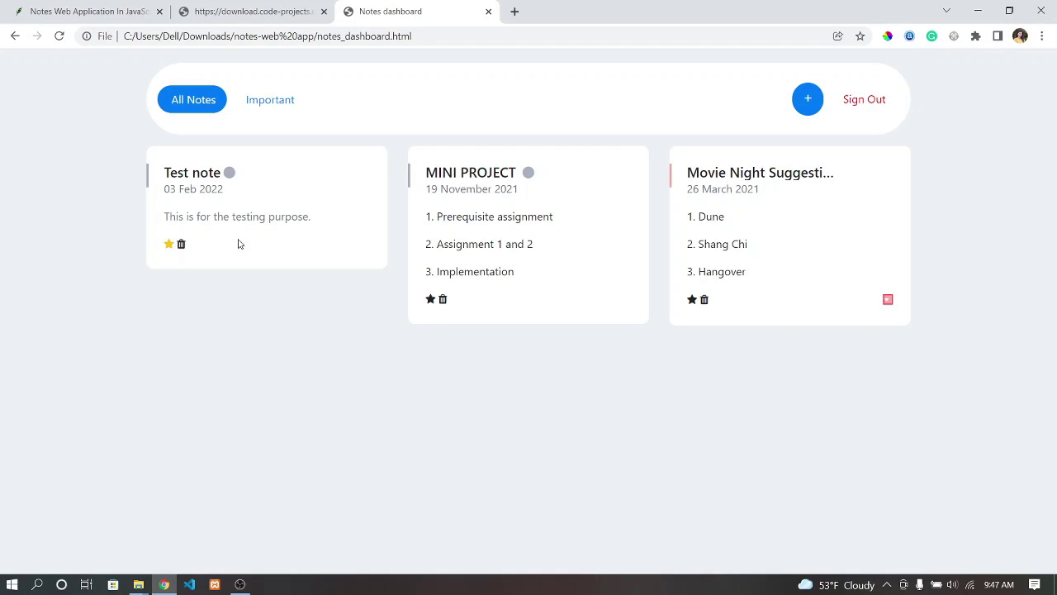
{"action": "left_click", "coordinate": [270, 100]}
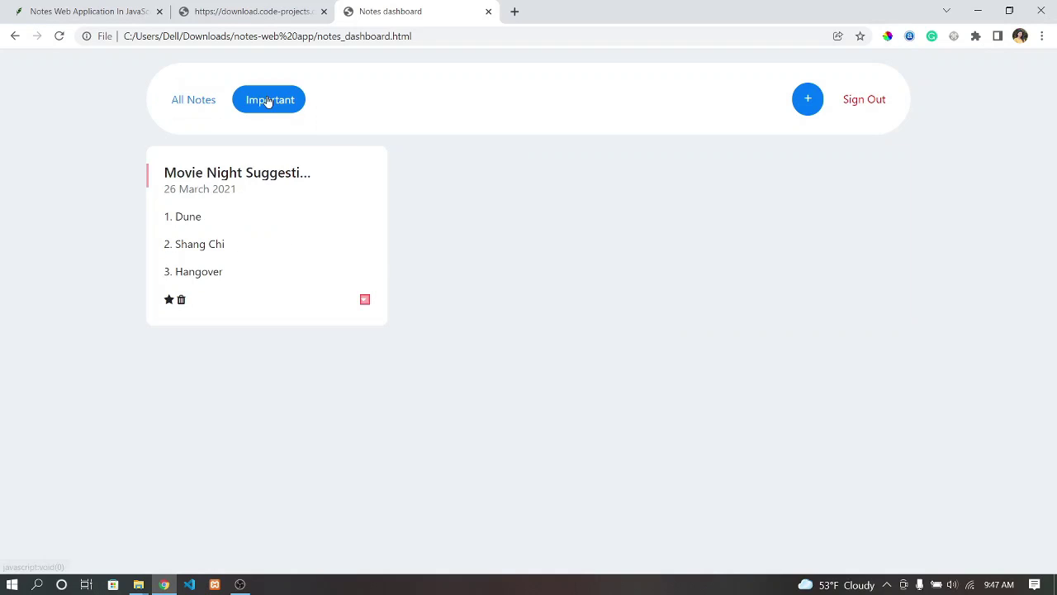
{"action": "left_click", "coordinate": [200, 100]}
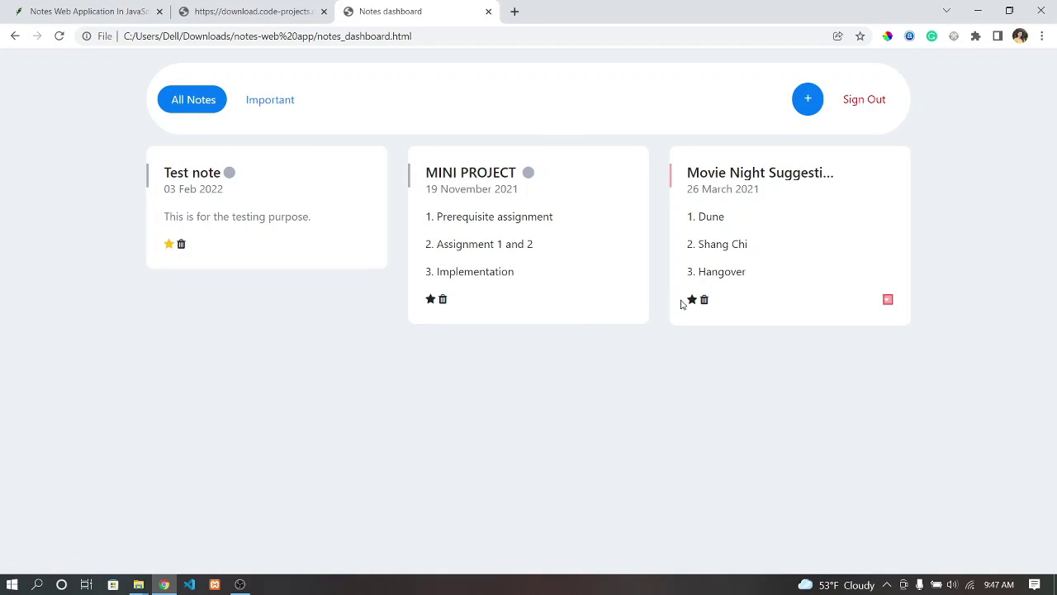
{"action": "left_click", "coordinate": [691, 303]}
- Start a new note titled 'Test 2'
{"action": "left_click", "coordinate": [806, 101]}
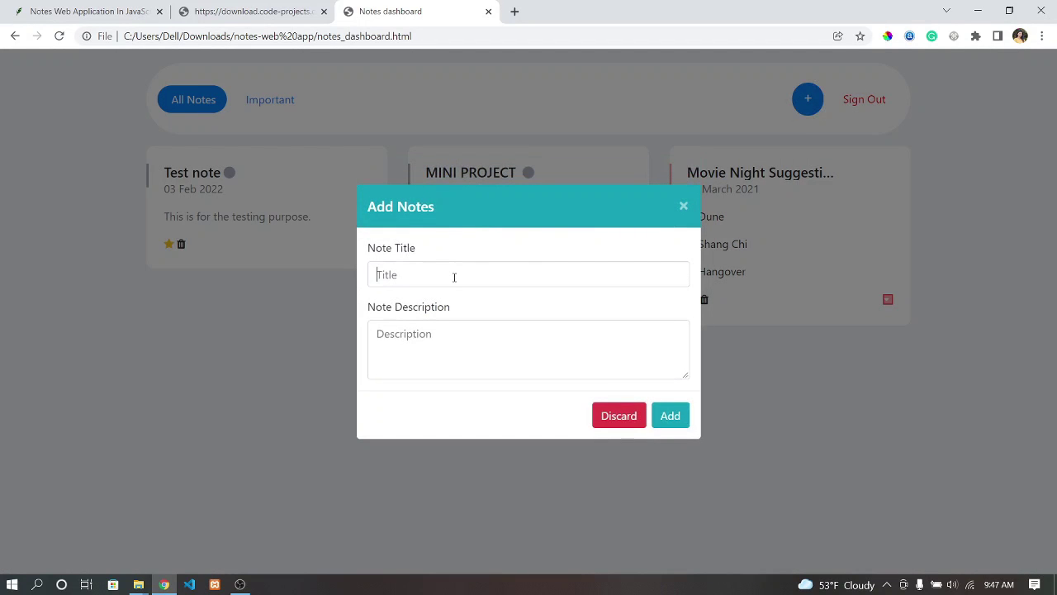
{"action": "left_click", "coordinate": [455, 277]}
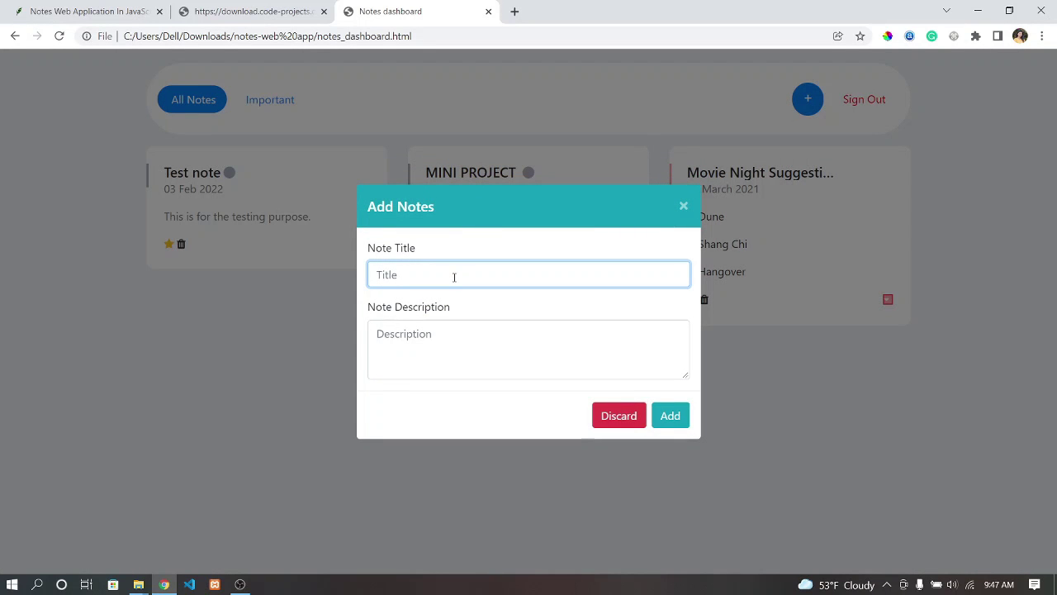
{"action": "type", "text": "Test"}
{"action": "type", "text": "2"}
- Describe it as 'Hi everyone !. you can use this project and customize it as per your wish.' and save
{"action": "left_click", "coordinate": [452, 344]}
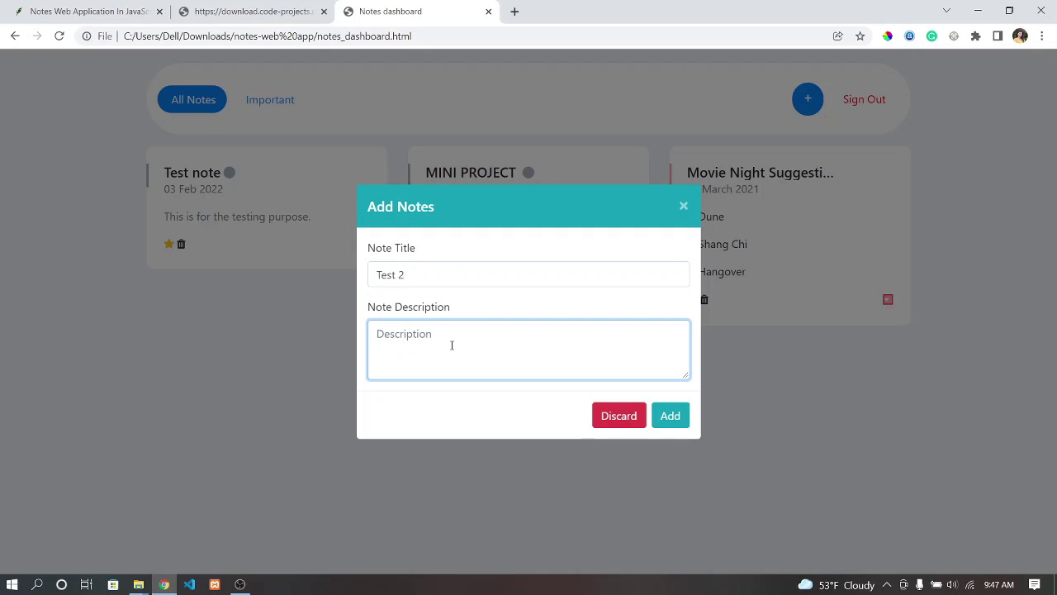
{"action": "type", "text": "Hi everynoe"}
{"action": "key", "text": "BackSpace"}
{"action": "key", "text": "BackSpace"}
{"action": "key", "text": "BackSpace"}
{"action": "type", "text": "one !. you can use this project"}
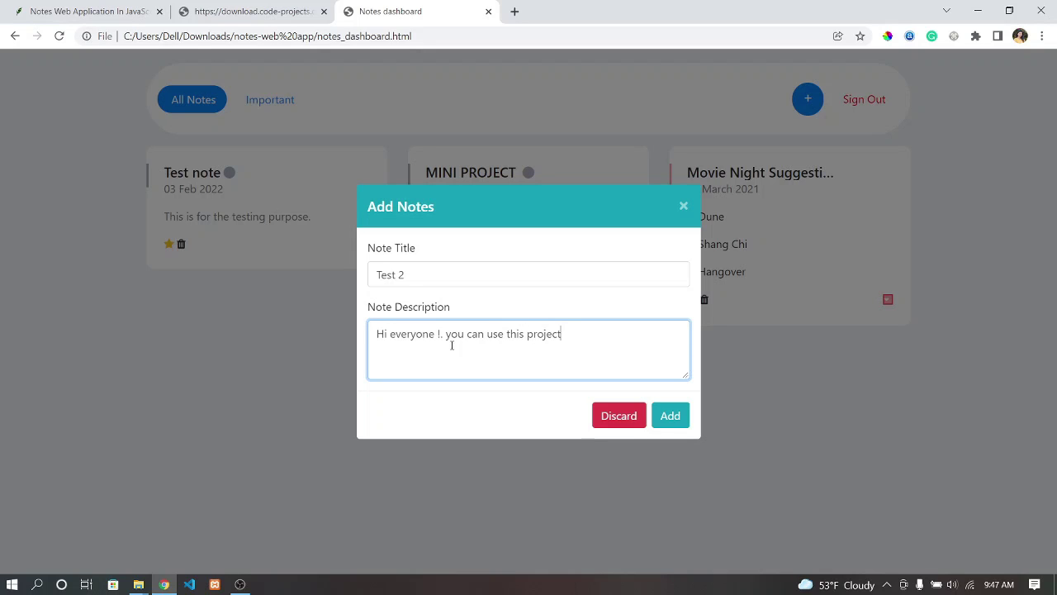
{"action": "type", "text": " and customizd"}
{"action": "key", "text": "BackSpace"}
{"action": "type", "text": "ed"}
{"action": "key", "text": "BackSpace"}
{"action": "type", "text": "it as per your"}
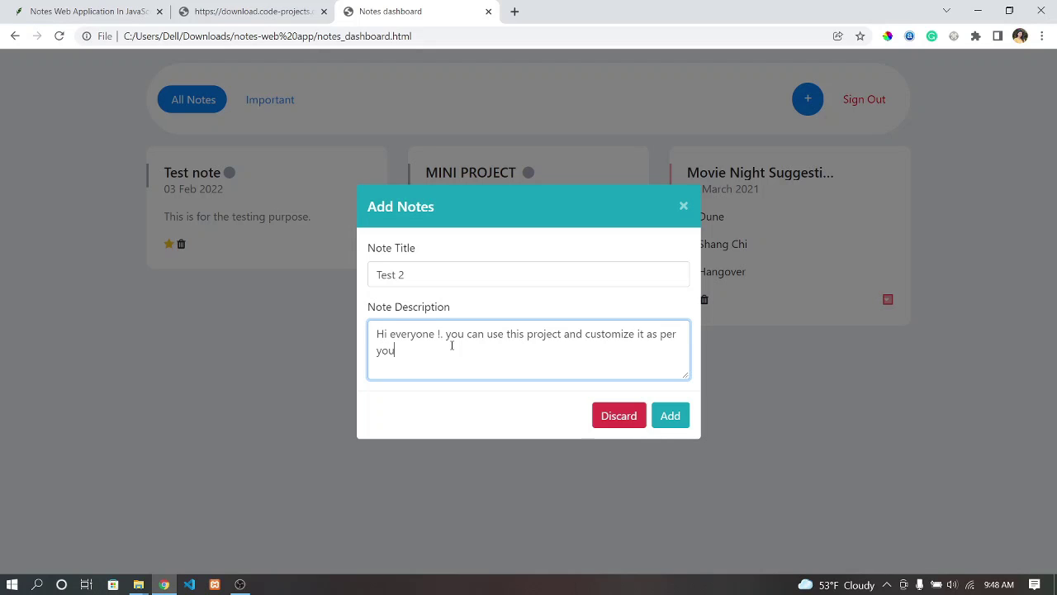
{"action": "type", "text": " wish."}
{"action": "left_click", "coordinate": [670, 419]}
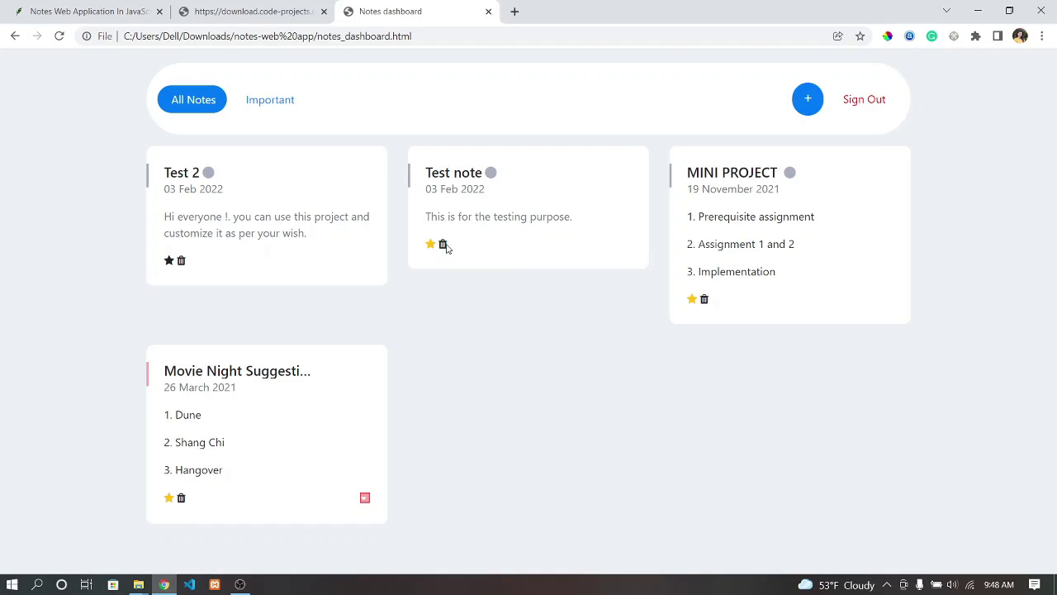
- Delete the Test note card from the dashboard
{"action": "left_click", "coordinate": [442, 245]}
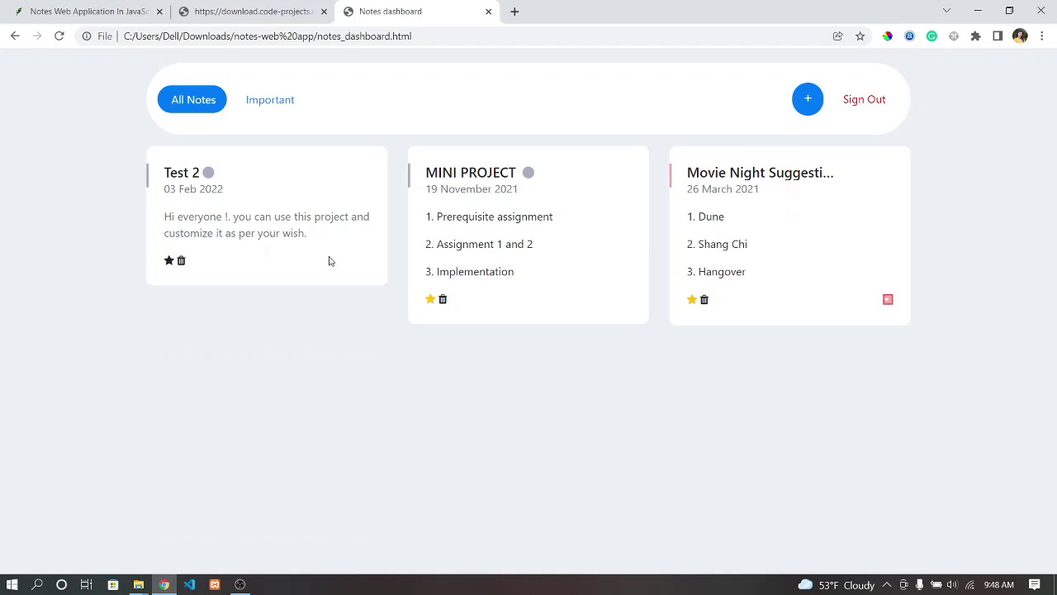
- Start another new note titled 'Final Note'
{"action": "left_click", "coordinate": [808, 100]}
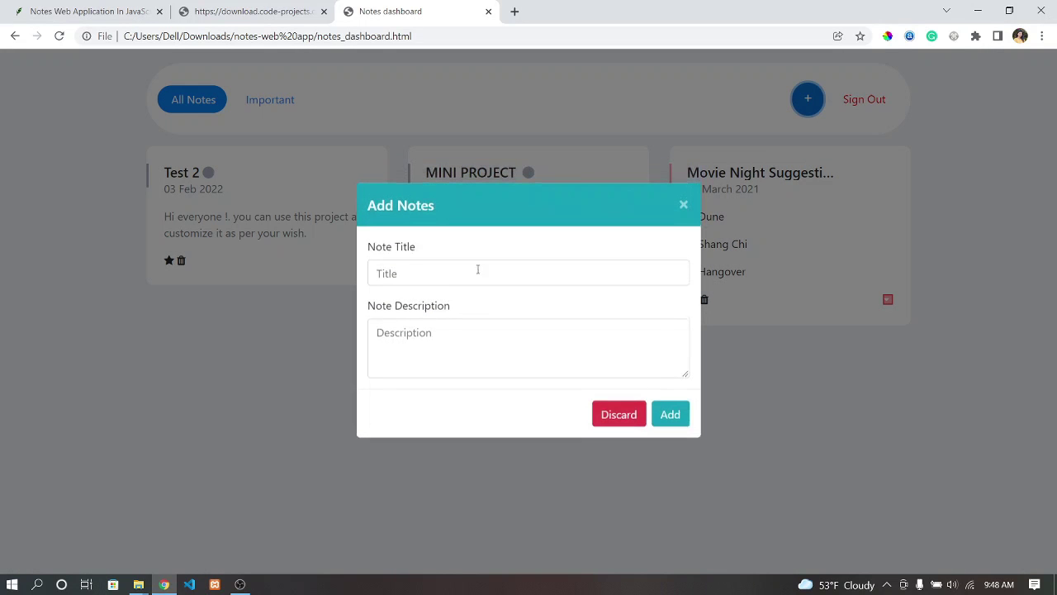
{"action": "left_click", "coordinate": [454, 279]}
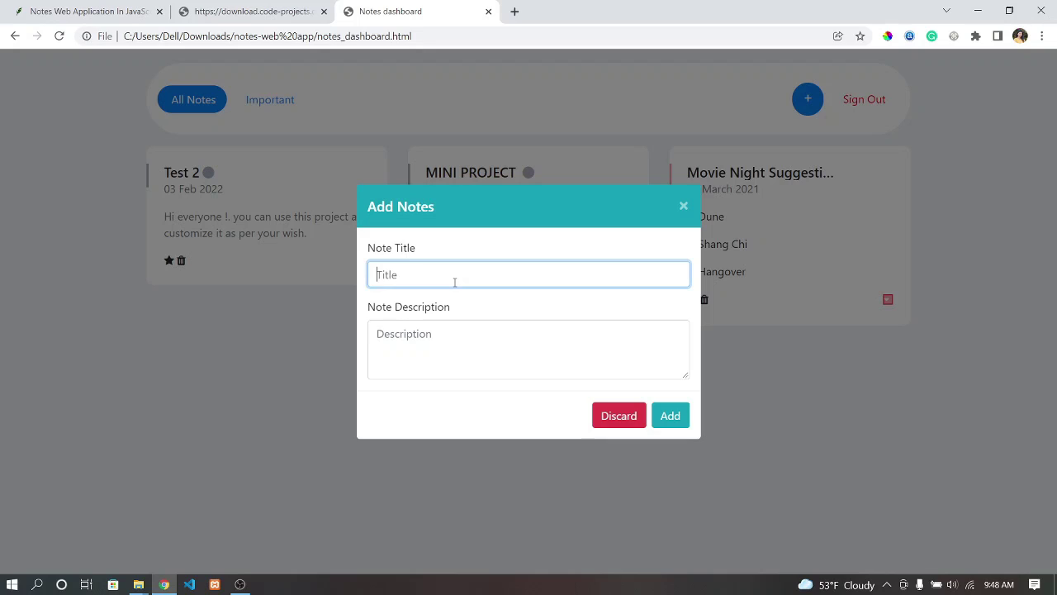
{"action": "type", "text": "Final"}
{"action": "type", "text": "T"}
{"action": "type", "text": "as"}
{"action": "key", "text": "BackSpace"}
{"action": "key", "text": "BackSpace"}
{"action": "type", "text": "Note"}
- Type the description 'Thank you for watching our video till the end. Hope it is usefull for you all.'
{"action": "left_click", "coordinate": [459, 334]}
{"action": "type", "text": "Thu"}
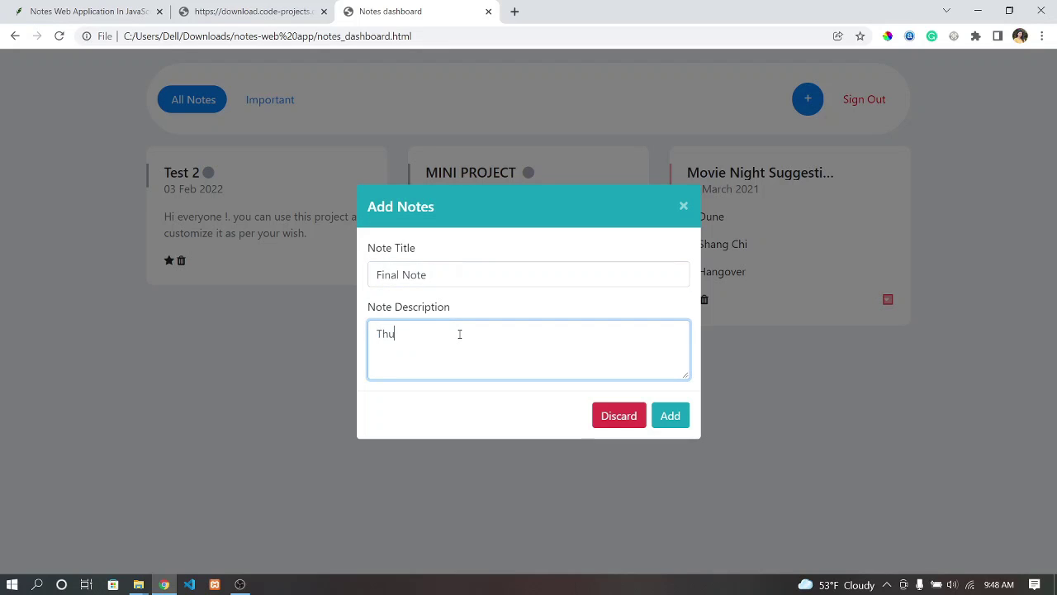
{"action": "key", "text": "BackSpace"}
{"action": "type", "text": "ank you for watching our"}
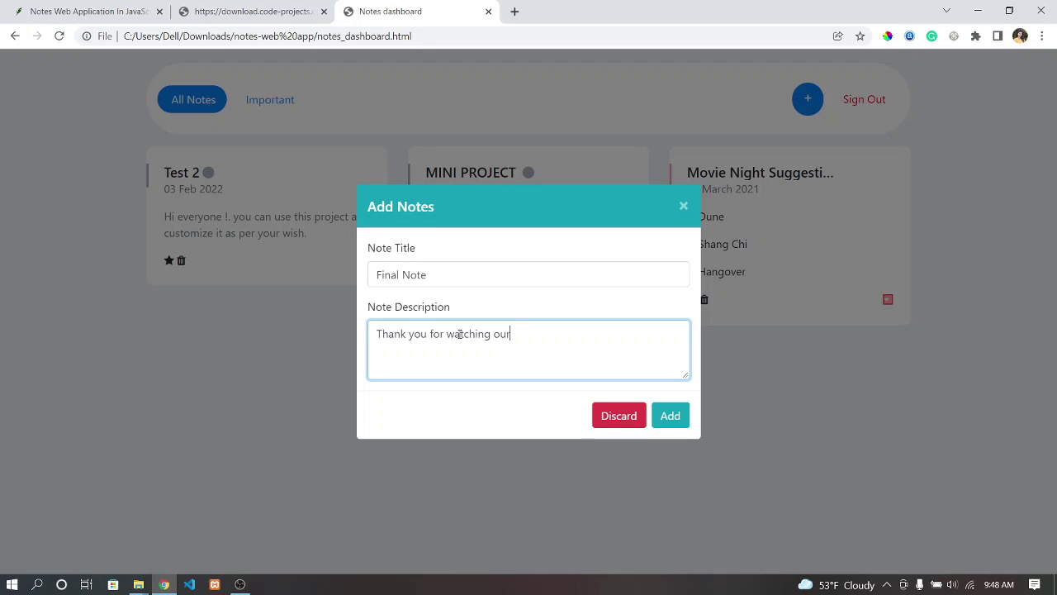
{"action": "type", "text": " vido"}
{"action": "key", "text": "BackSpace"}
{"action": "key", "text": "BackSpace"}
{"action": "type", "text": "eo till the end. Hope it i"}
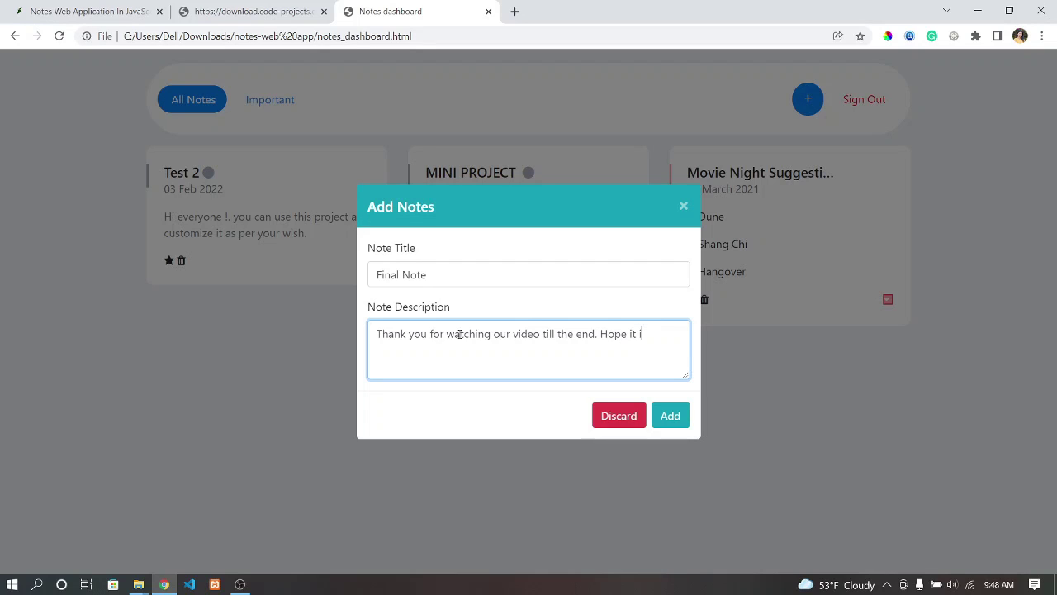
{"action": "type", "text": "s usefull for you all."}
- Correct 'usefull' to 'useful' and save Final Note
{"action": "left_click", "coordinate": [410, 350]}
{"action": "key", "text": "BackSpace"}
{"action": "left_click", "coordinate": [666, 417]}
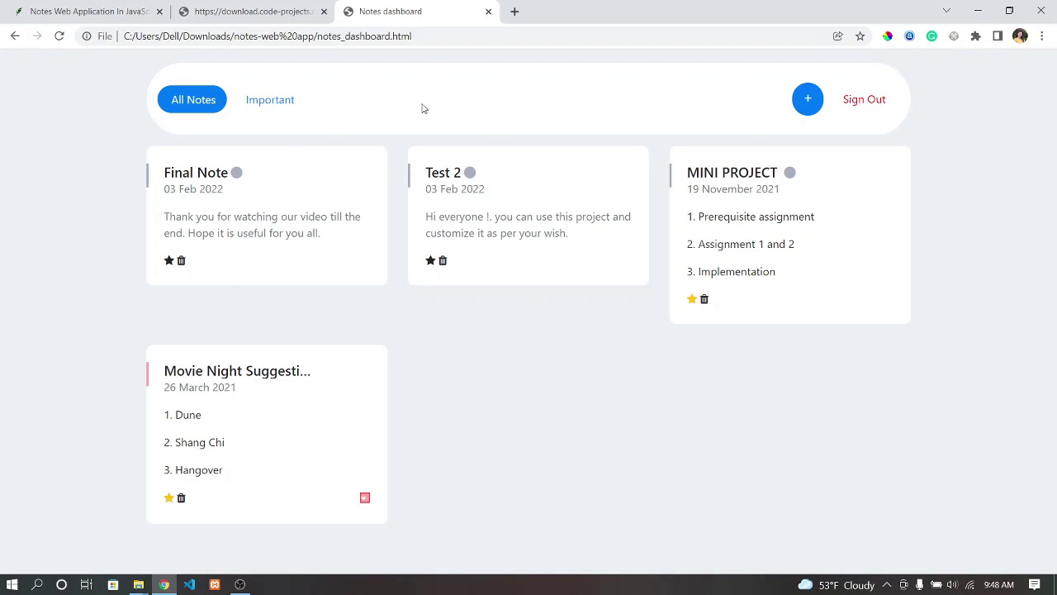
- View the Important notes, return to All Notes, and sign out
{"action": "left_click", "coordinate": [286, 110]}
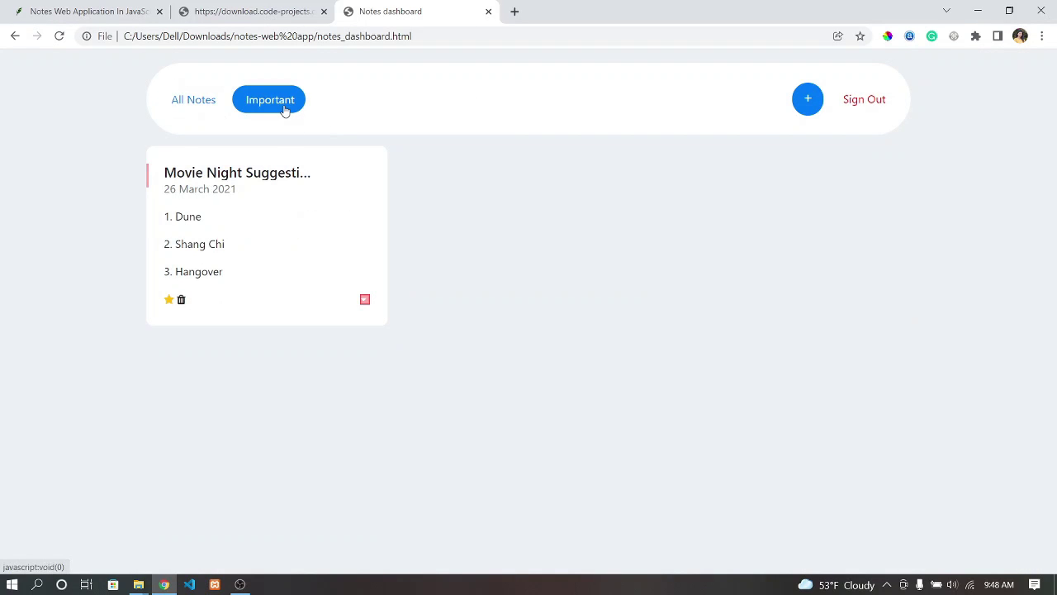
{"action": "left_click", "coordinate": [205, 105]}
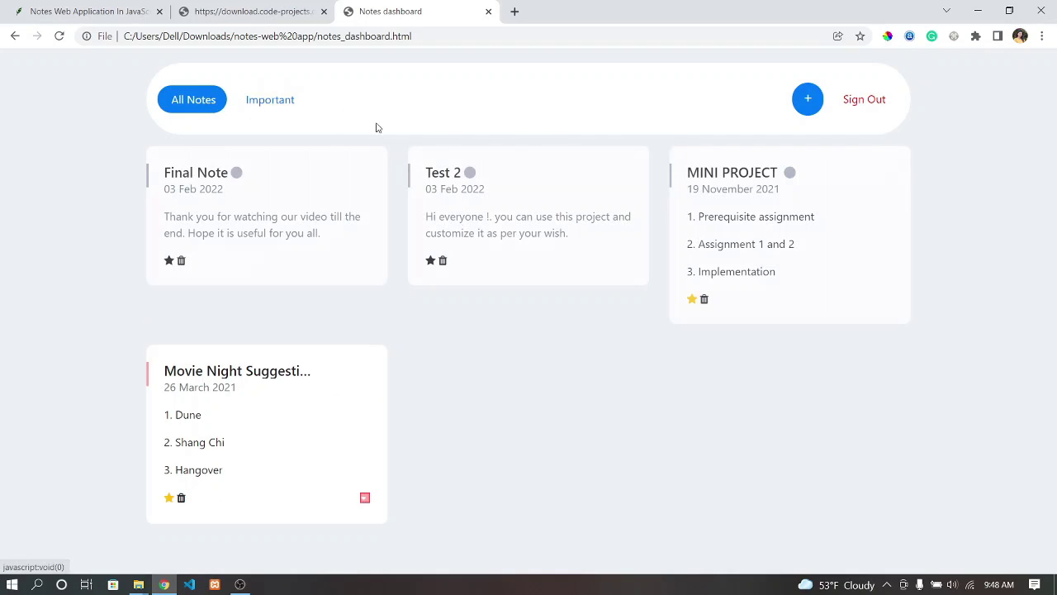
{"action": "left_click", "coordinate": [872, 108]}
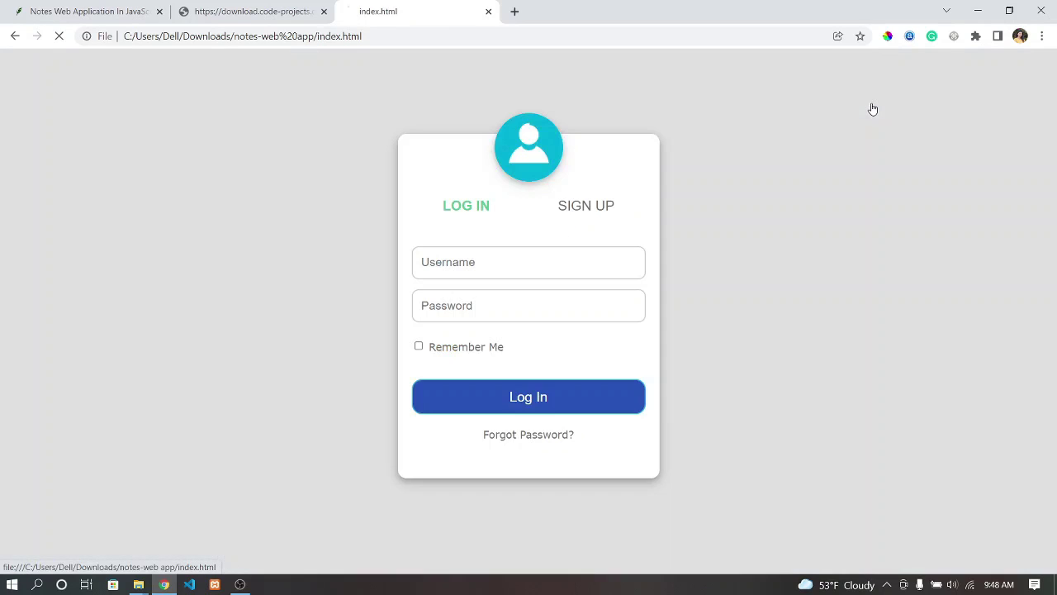
- Try an empty login, then switch to the Sign Up form and back to Log In
{"action": "left_click", "coordinate": [541, 404]}
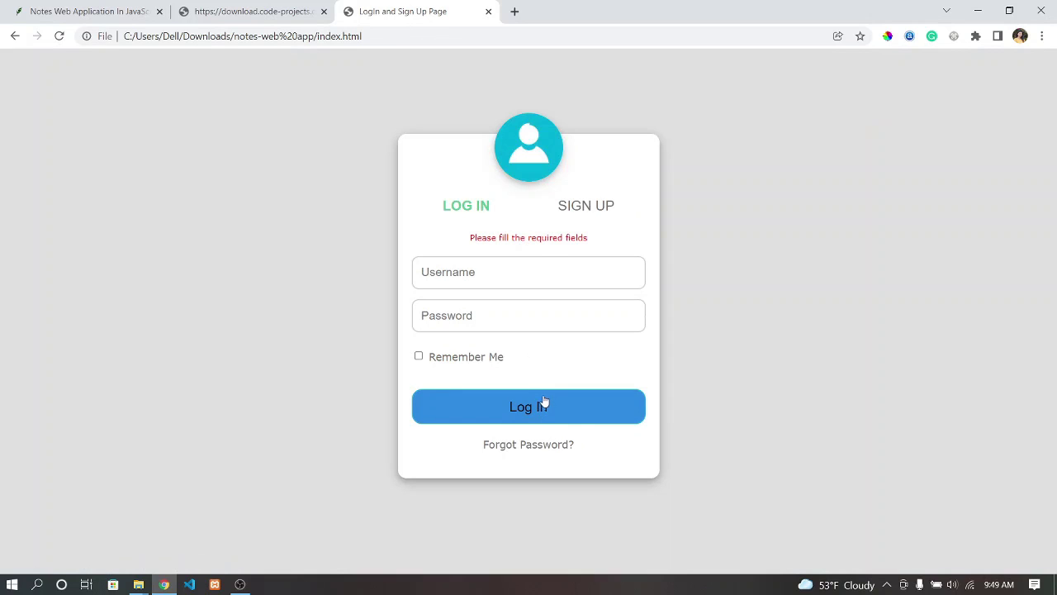
{"action": "left_click", "coordinate": [583, 207]}
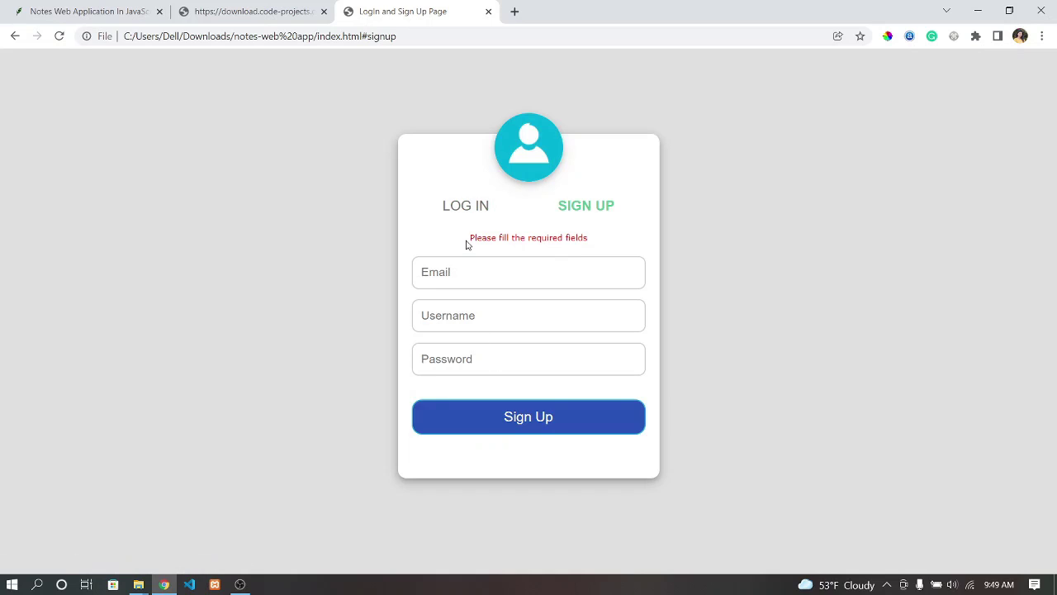
{"action": "left_click", "coordinate": [471, 212]}
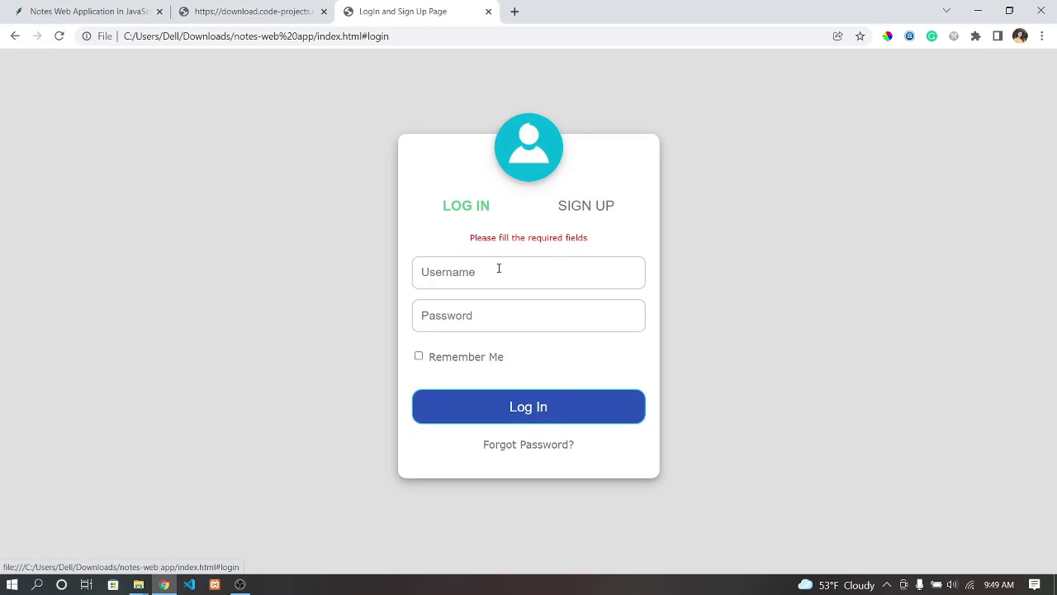
- Log in as the test user with the account password
{"action": "left_click", "coordinate": [498, 268]}
{"action": "type", "text": "df"}
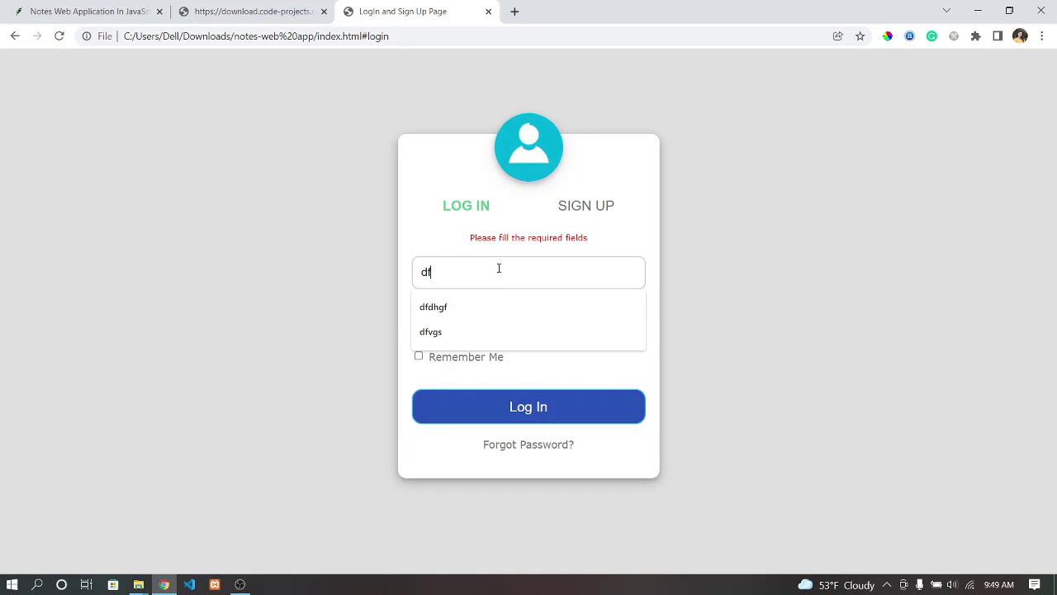
{"action": "key", "text": "BackSpace"}
{"action": "key", "text": "BackSpace"}
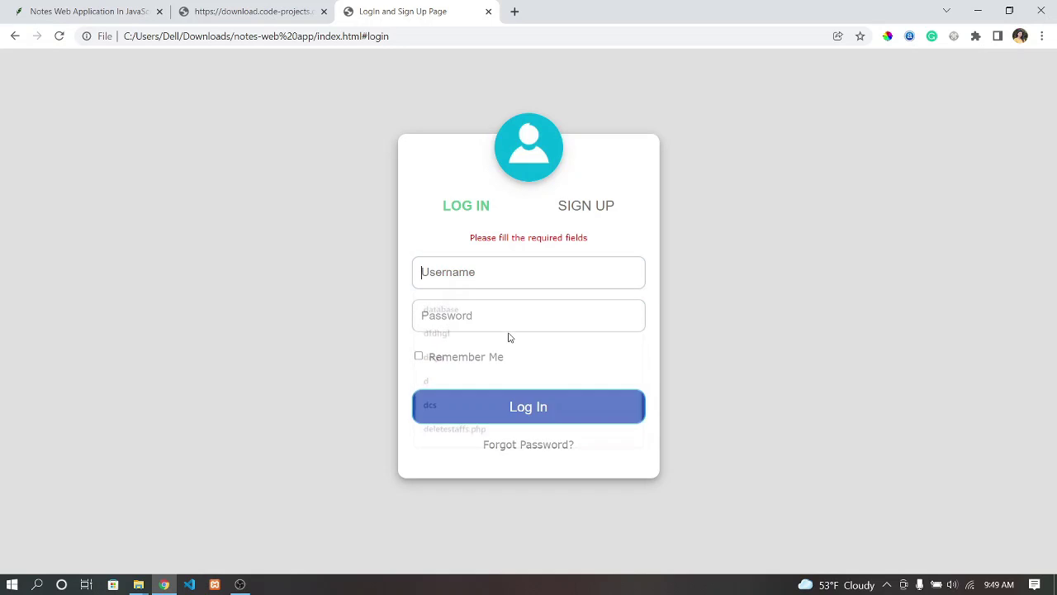
{"action": "type", "text": "test"}
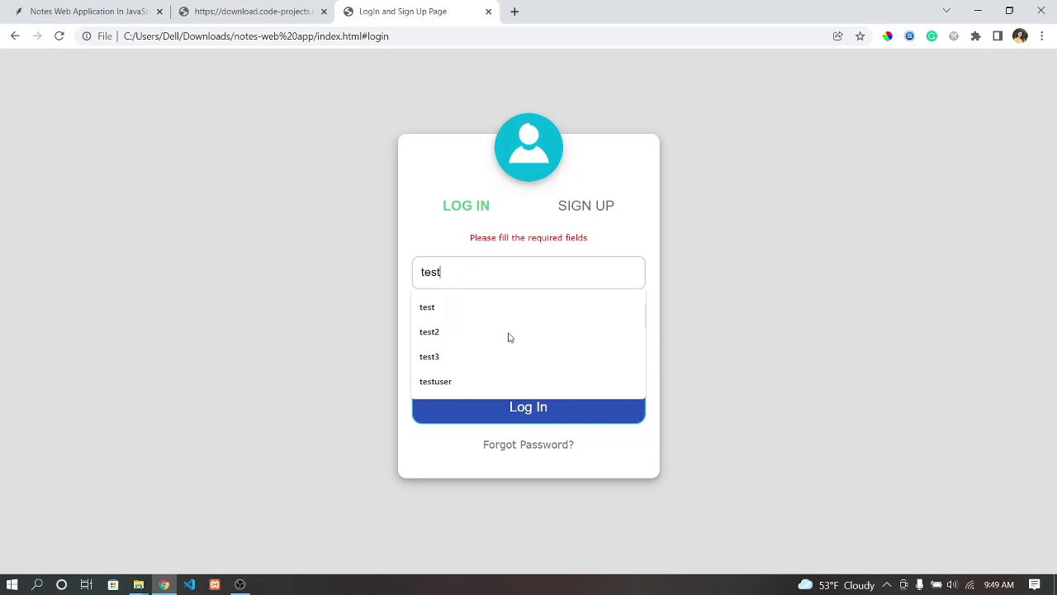
{"action": "left_click", "coordinate": [335, 271]}
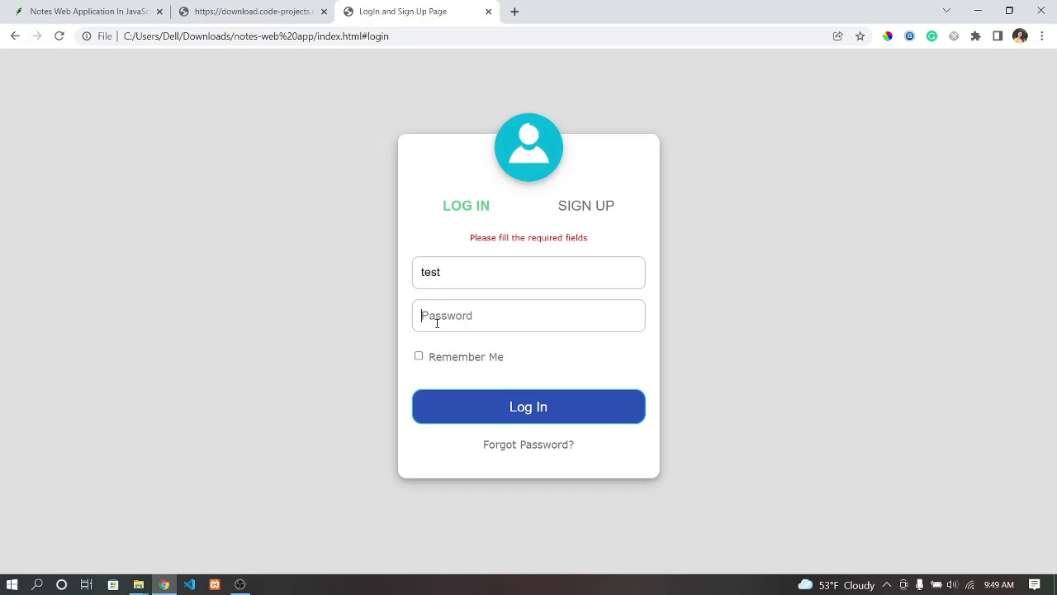
{"action": "left_click", "coordinate": [437, 323]}
{"action": "type", "text": "••••••••••"}
{"action": "left_click", "coordinate": [491, 408]}
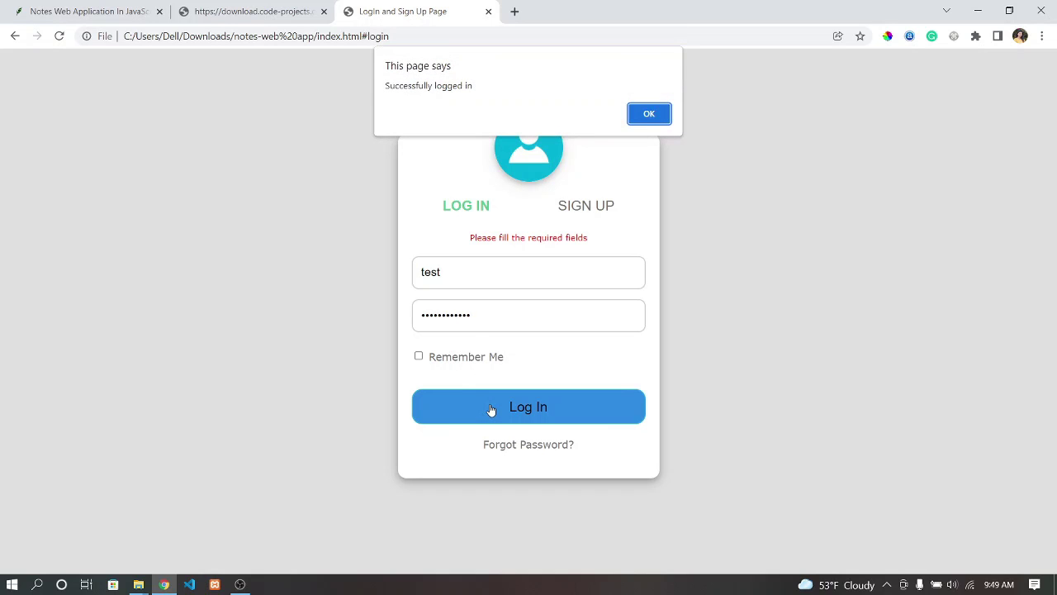
- Dismiss the login alert, check the Important and All Notes filters, then close the Notes dashboard tab
{"action": "left_click", "coordinate": [658, 118]}
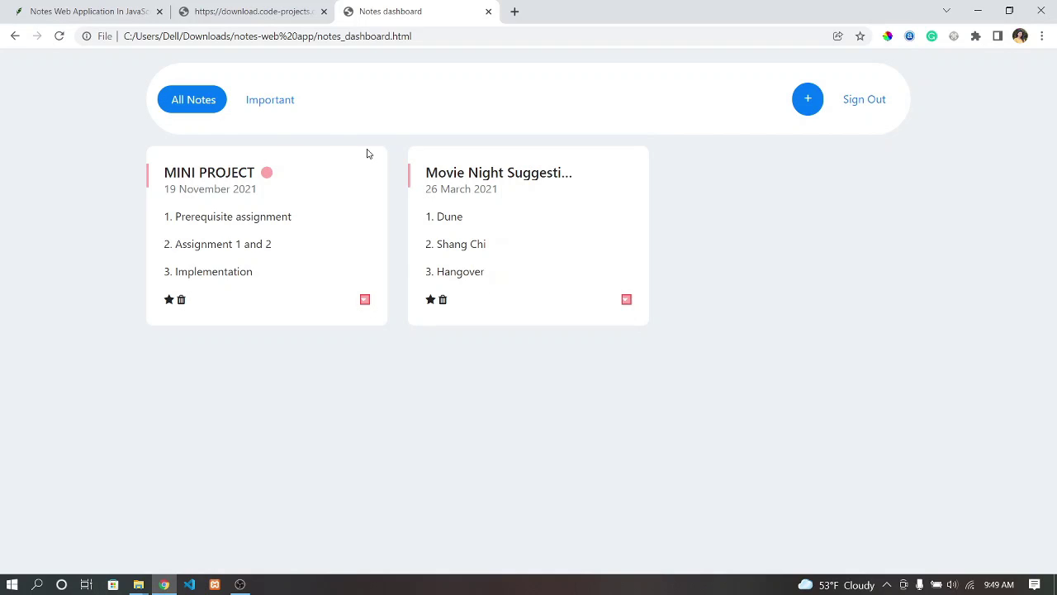
{"action": "left_click", "coordinate": [261, 104]}
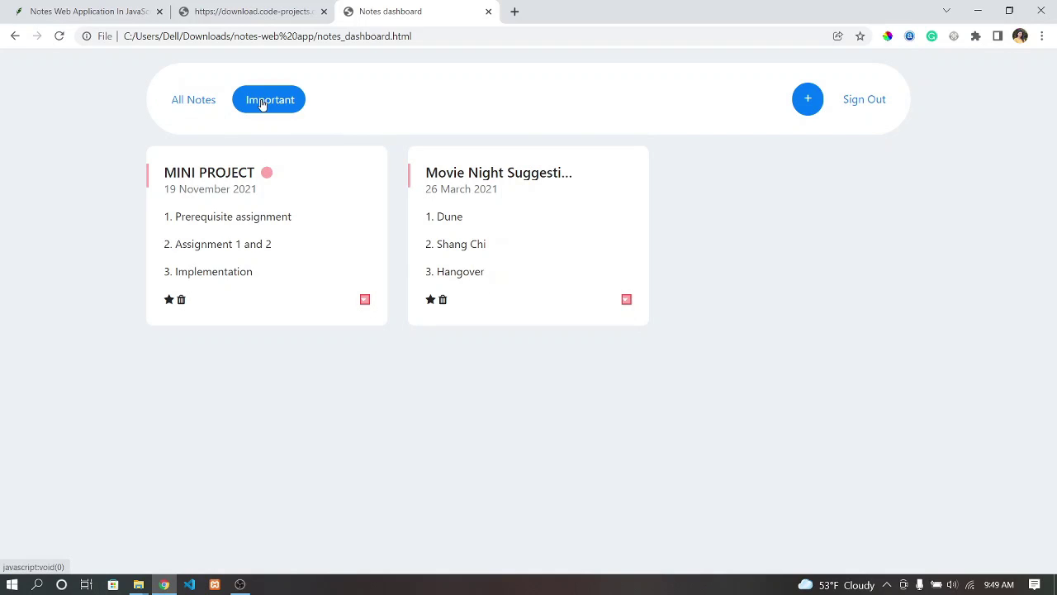
{"action": "left_click", "coordinate": [196, 107]}
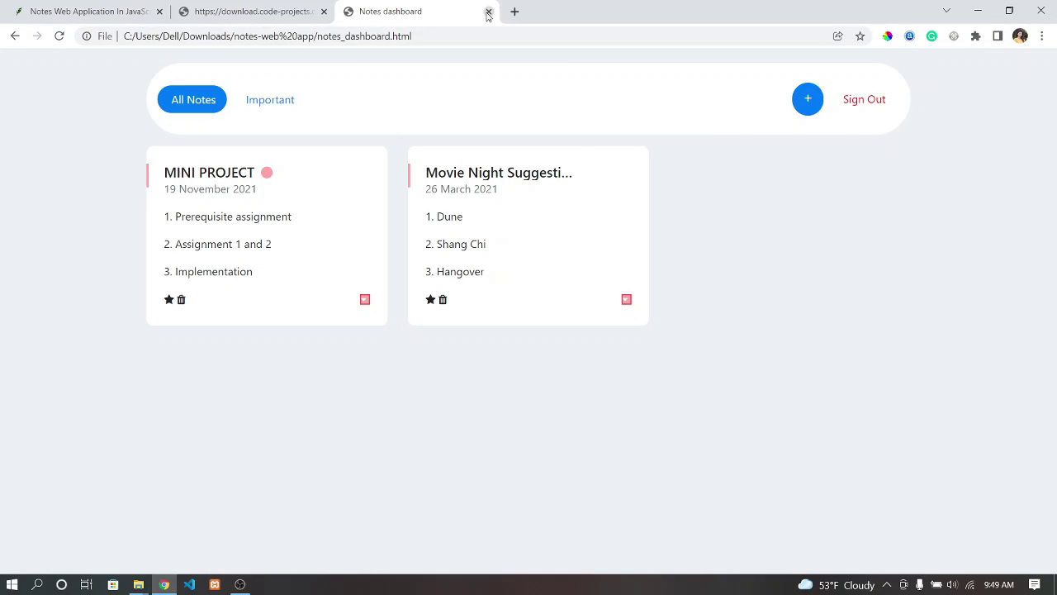
{"action": "left_click", "coordinate": [488, 12]}
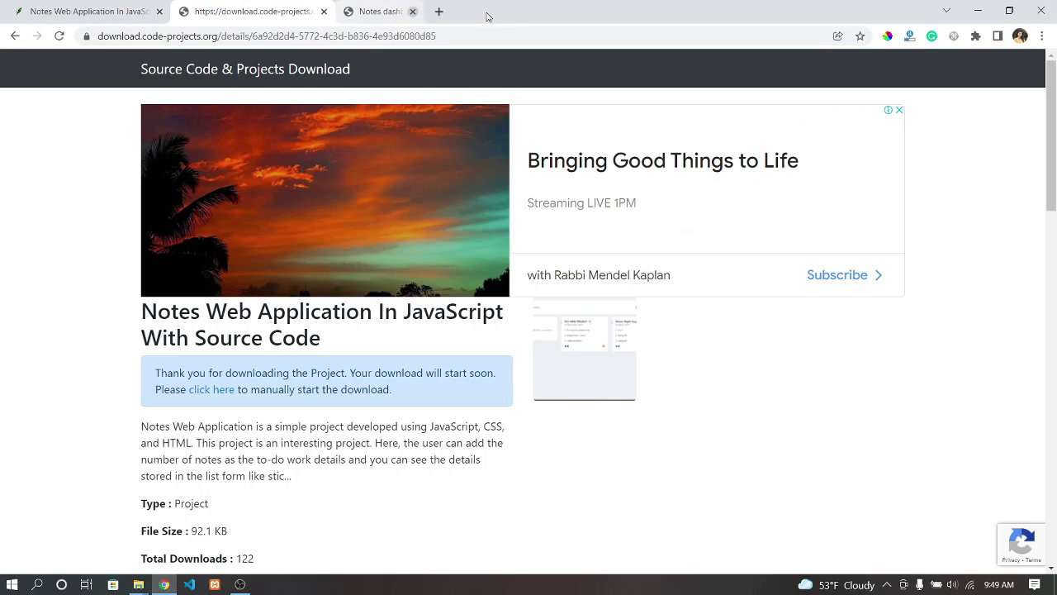
{"action": "left_click", "coordinate": [239, 584]}
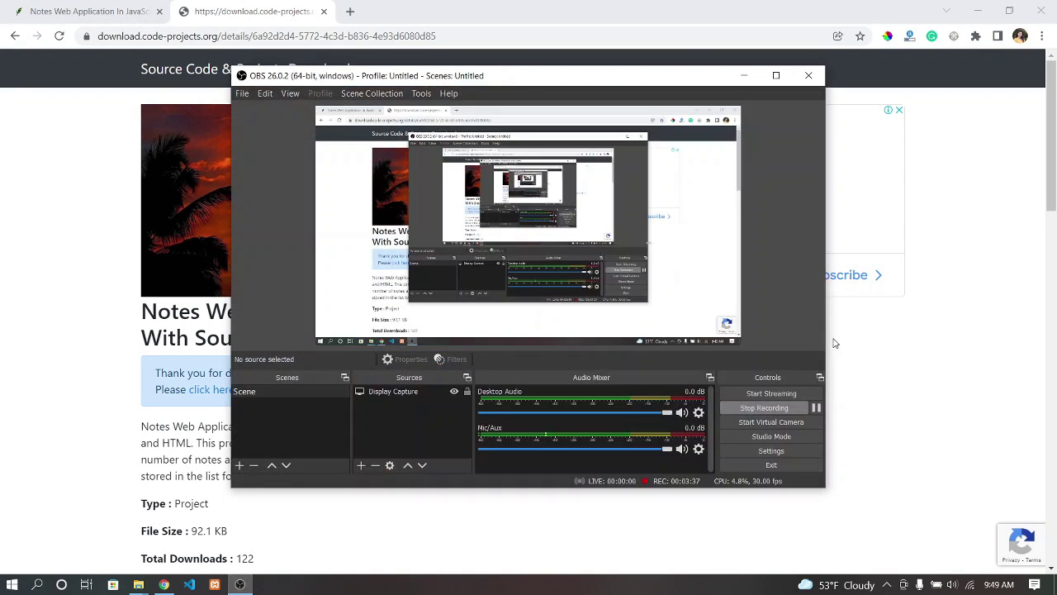